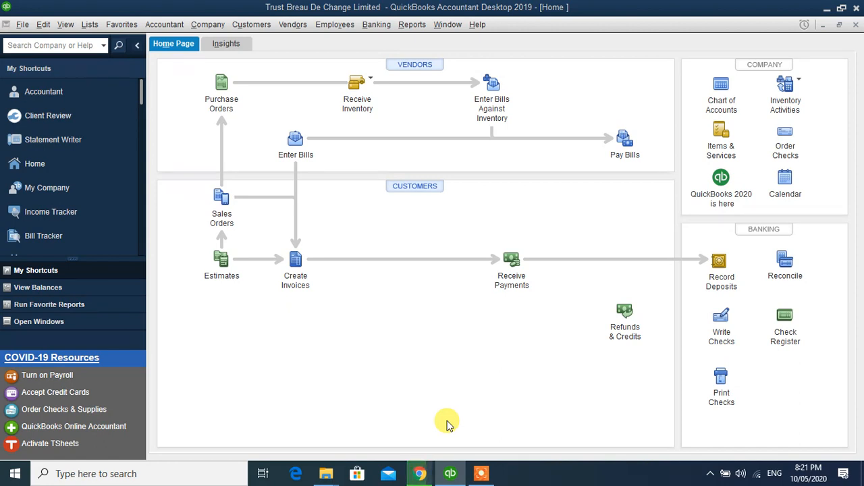
left_click(481, 473)
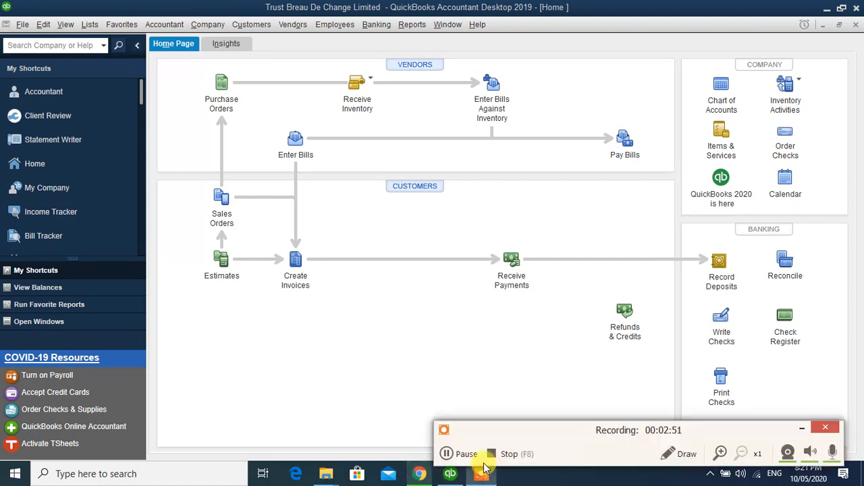
left_click(463, 459)
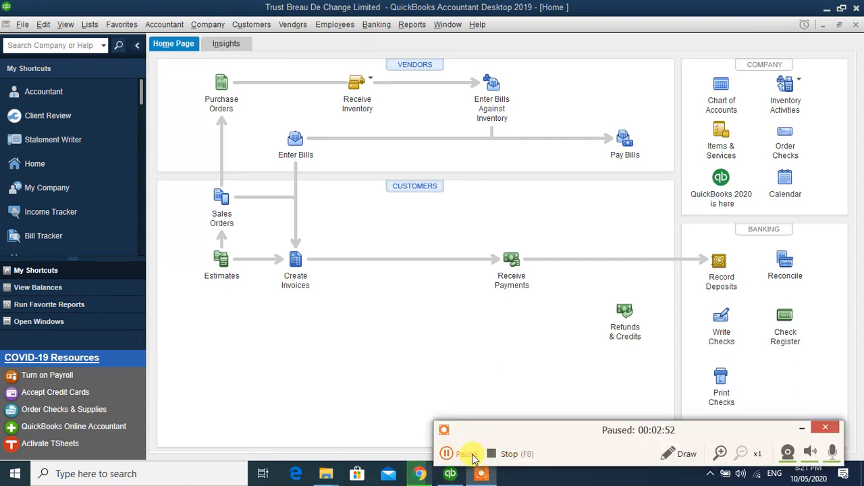
left_click(802, 429)
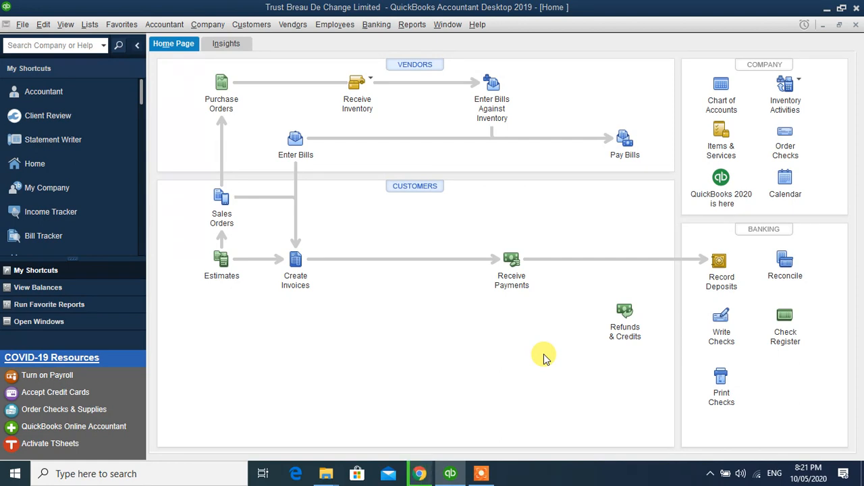
- Add an Income account named "Sales of US Dollars" to the chart of accounts, saving it with a new blank account form open
left_click(90, 25)
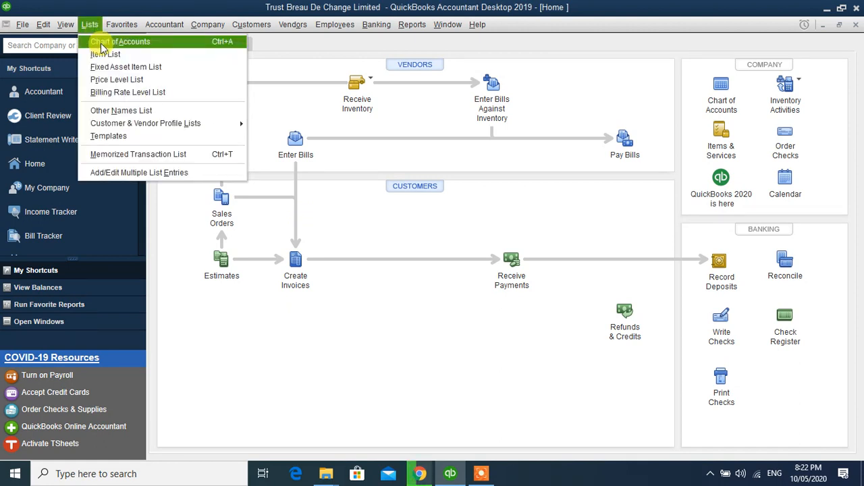
left_click(102, 44)
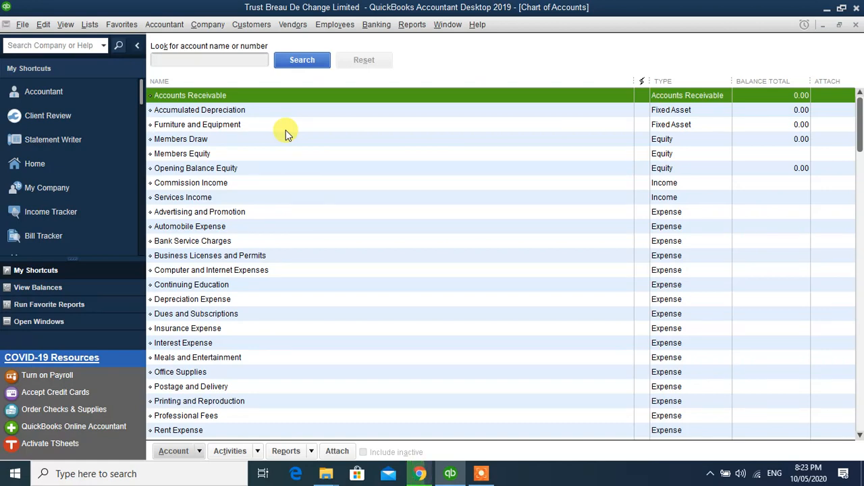
left_click(200, 451)
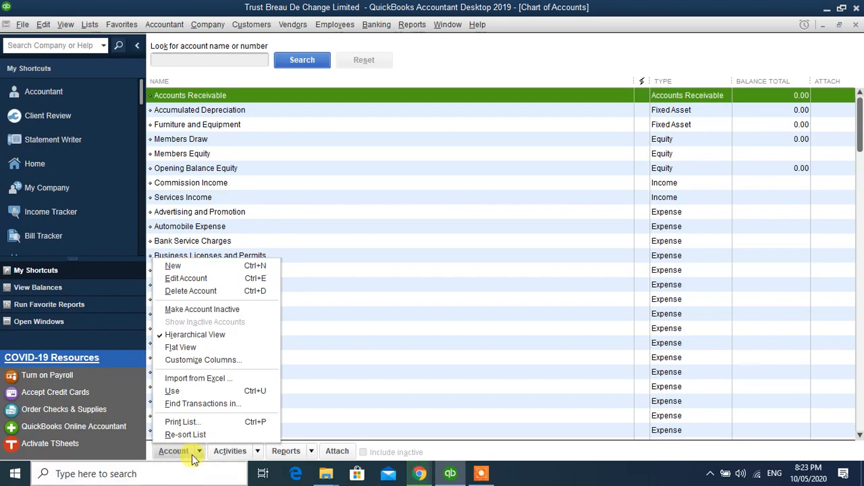
left_click(173, 266)
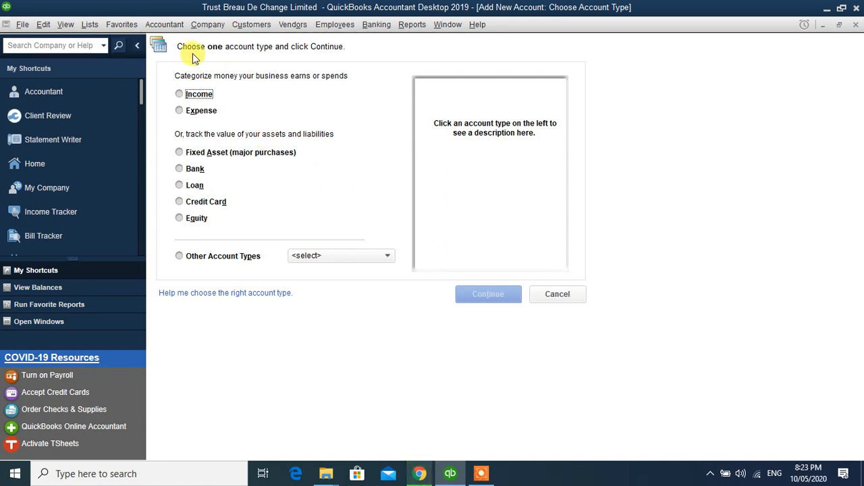
left_click(179, 94)
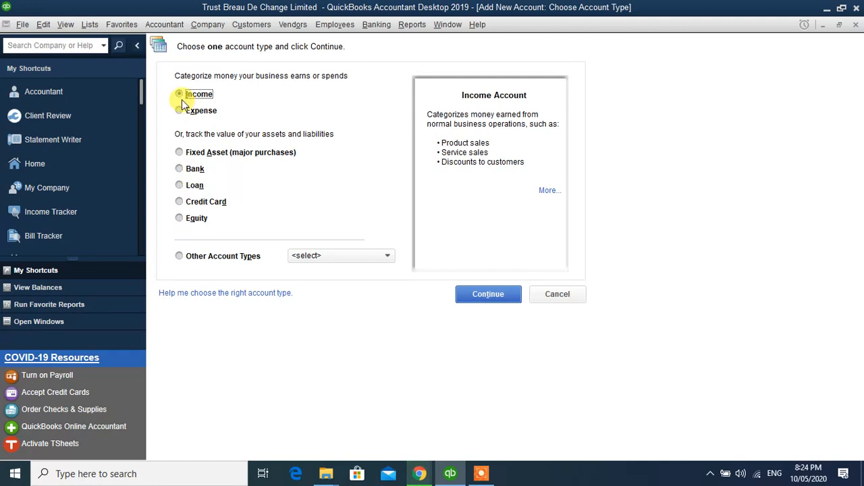
left_click(495, 300)
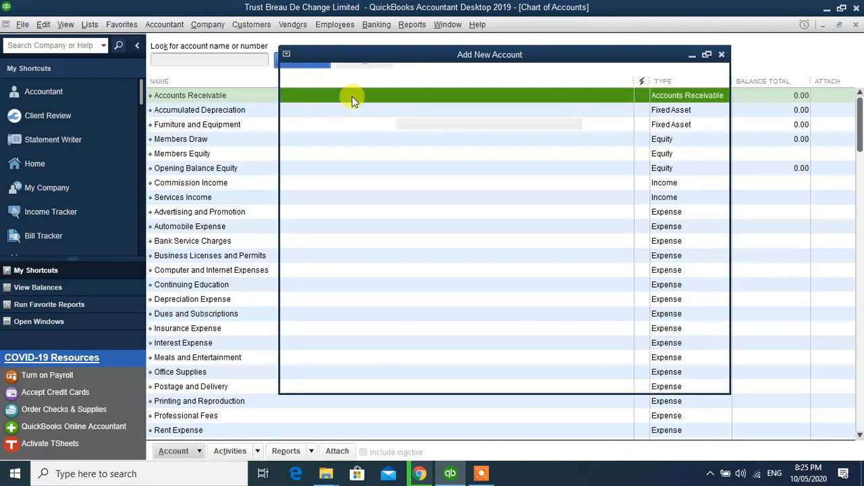
type("Sales ")
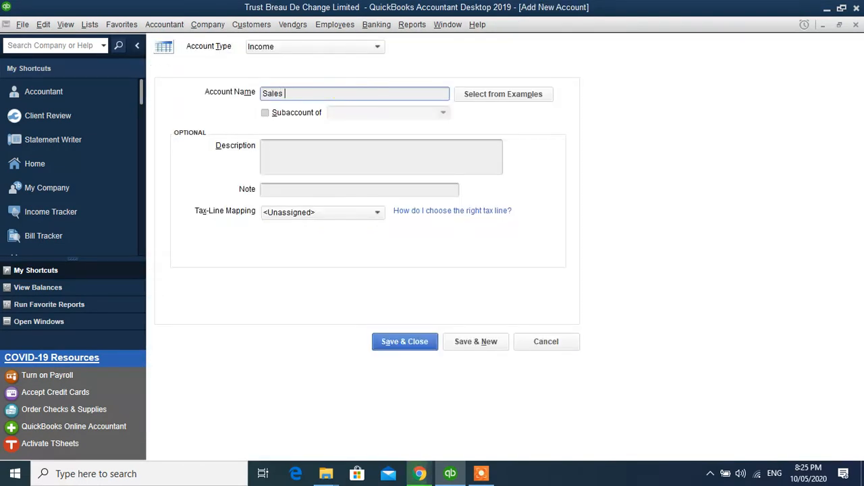
type("of US Dollars")
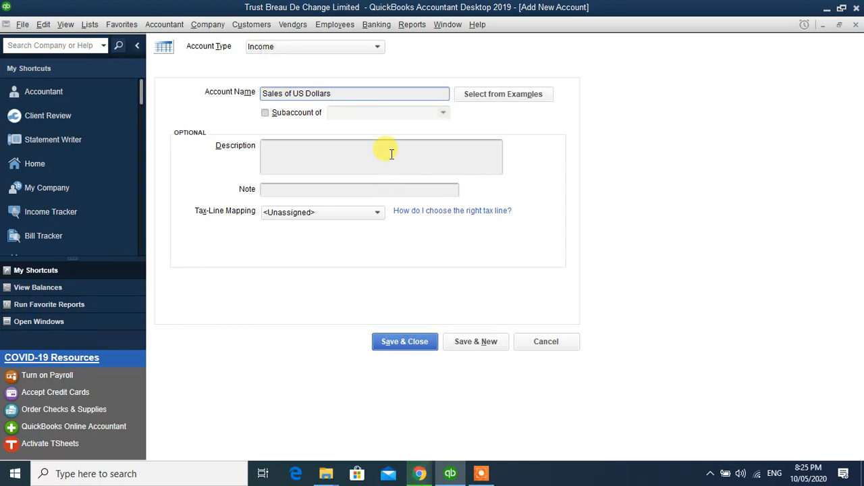
left_click(477, 345)
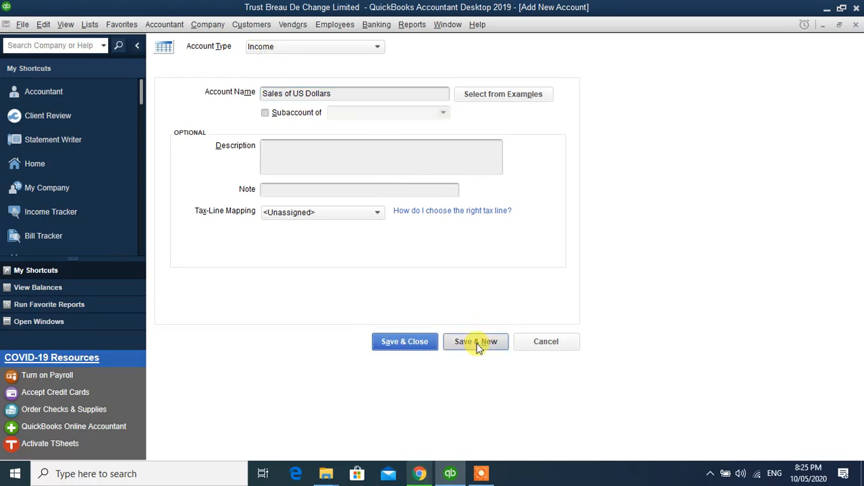
- Add a second Income account named "Sales of Euro" and save it, continuing with another new account
type("Sa")
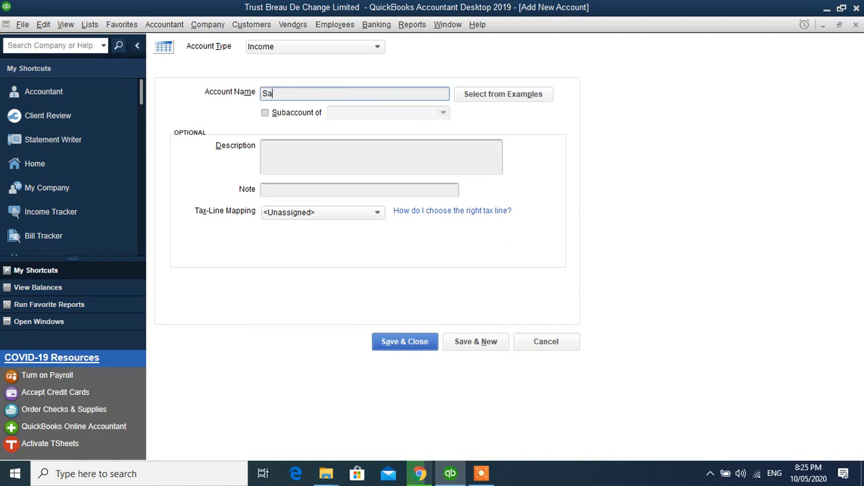
type("les of Euro")
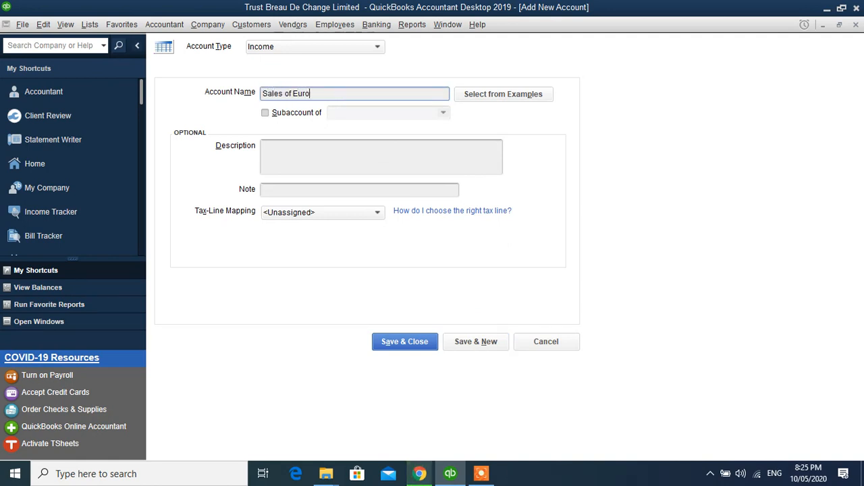
left_click(472, 341)
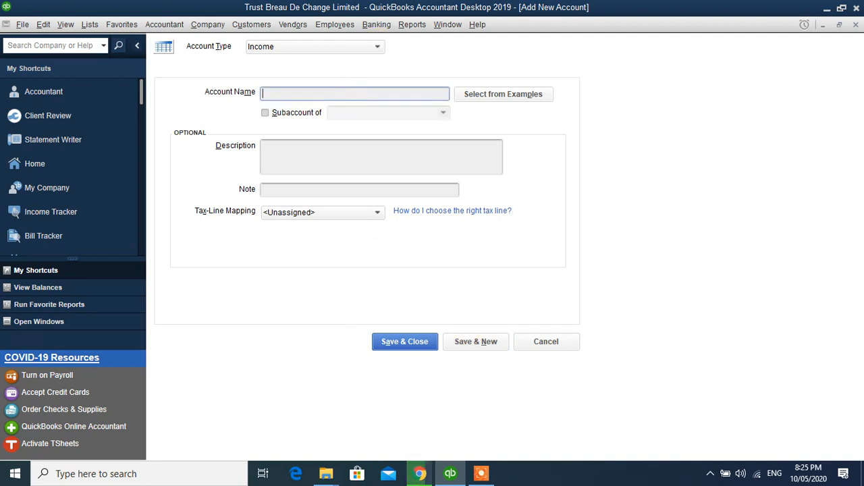
- Add an Income account named "Sales of Pounds", correcting the spelling of its name, and save it with another new account form open
type("Slaes of Pounds")
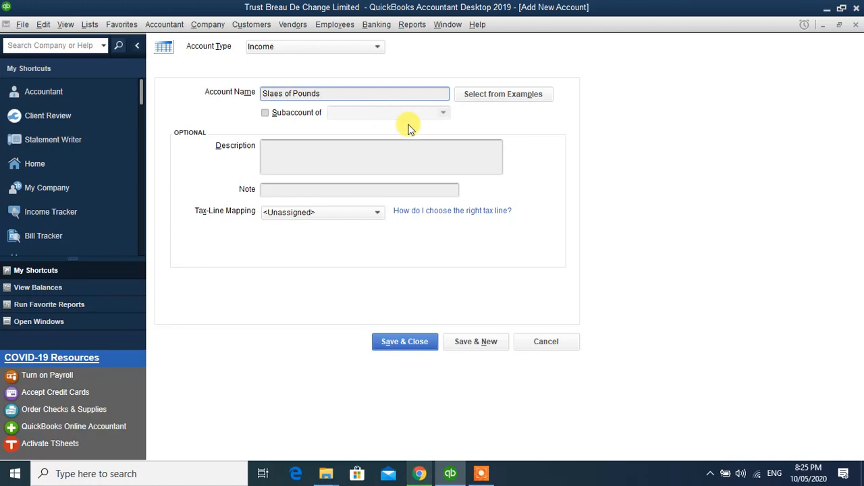
left_click(270, 93)
key("BackSpace")
type("l")
left_click(481, 349)
- Add an Income account named "Sakes of Rand" and save it, returning to the chart of accounts
type("Sakes f")
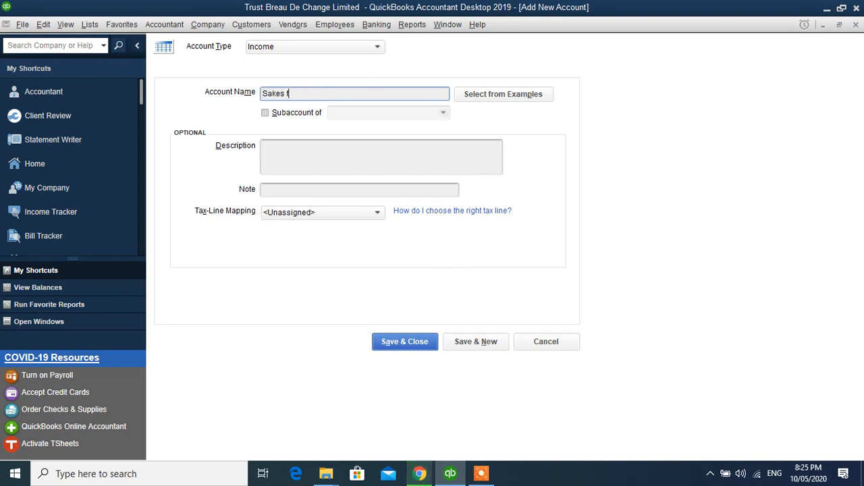
key("BackSpace")
type("of Rand")
left_click(418, 343)
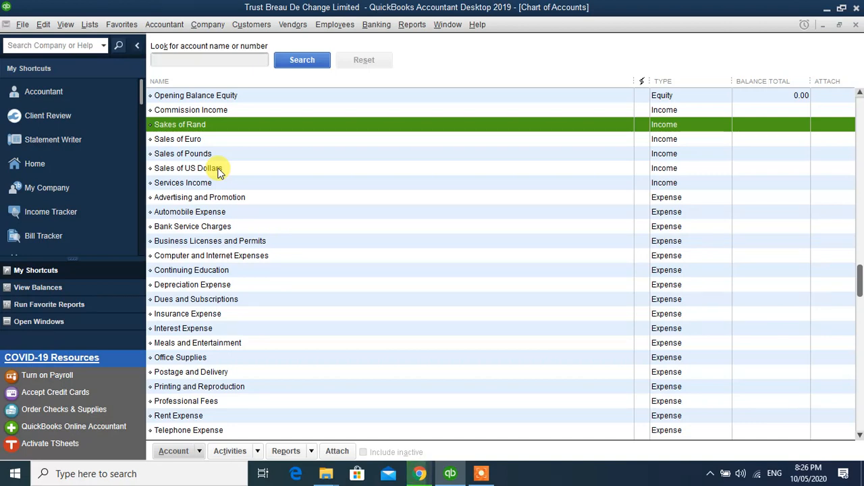
- Start a new account of type Bank in the chart of accounts and name it "GTbank"
left_click(92, 26)
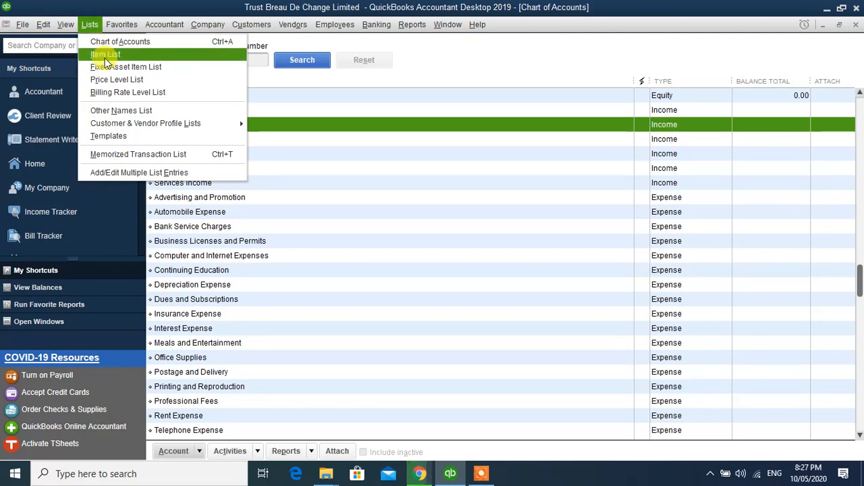
left_click(301, 95)
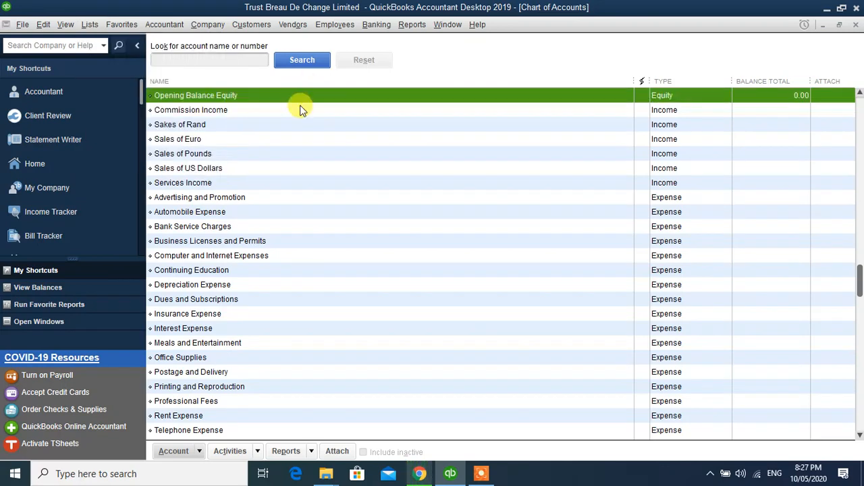
left_click(197, 450)
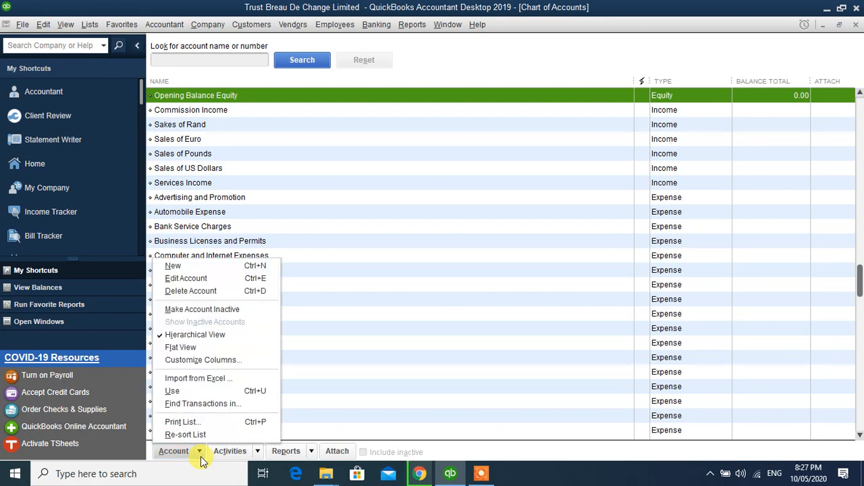
left_click(200, 269)
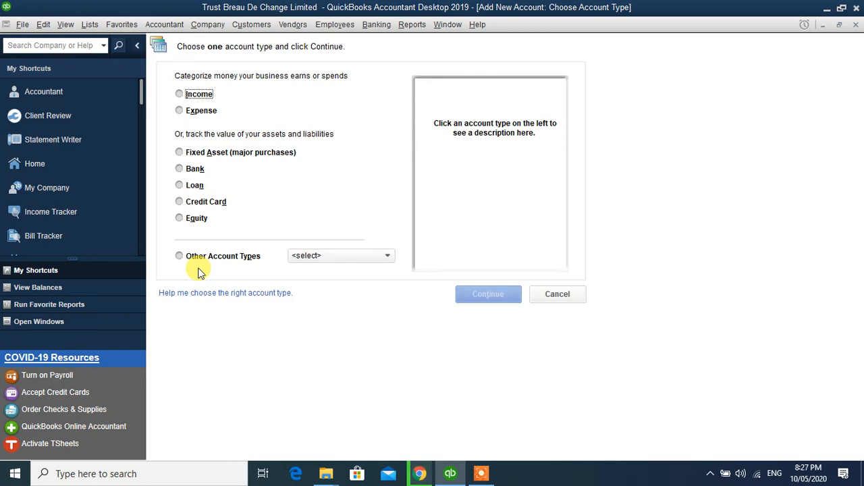
left_click(179, 168)
left_click(476, 295)
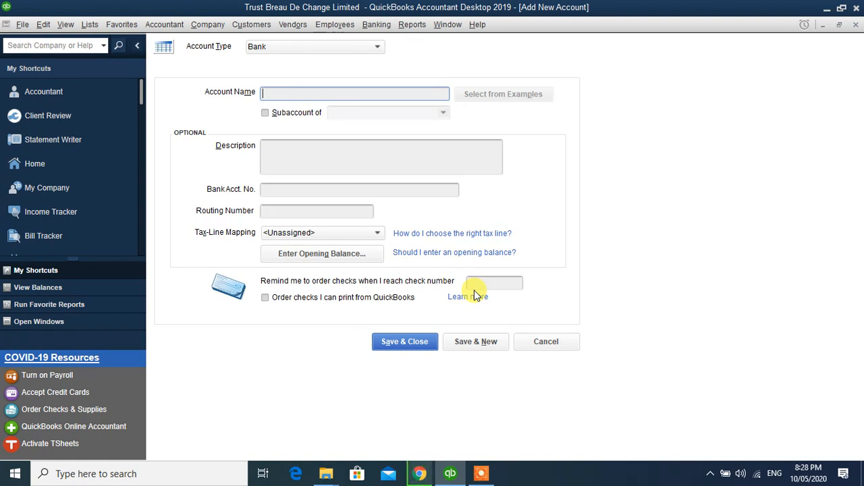
type("GTbank")
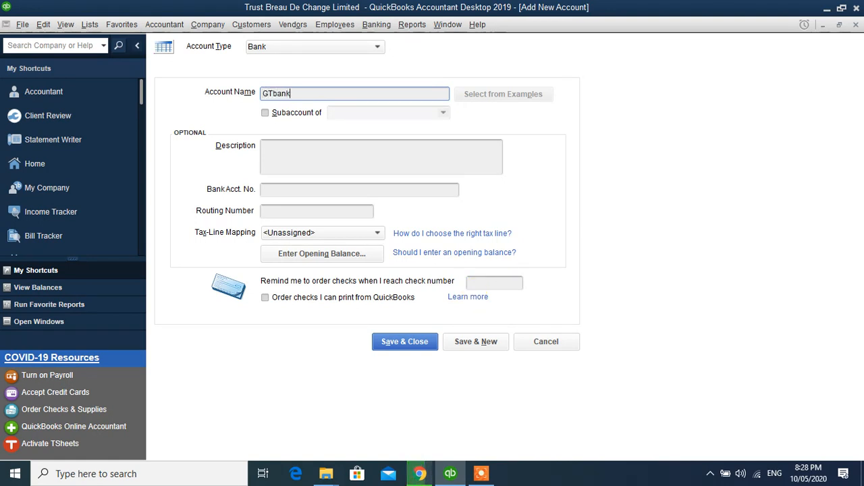
- Enter an opening balance of 120,000,000.00 dated 30/04/2020 for the GTbank account and save it without setting up bank feeds
left_click(324, 254)
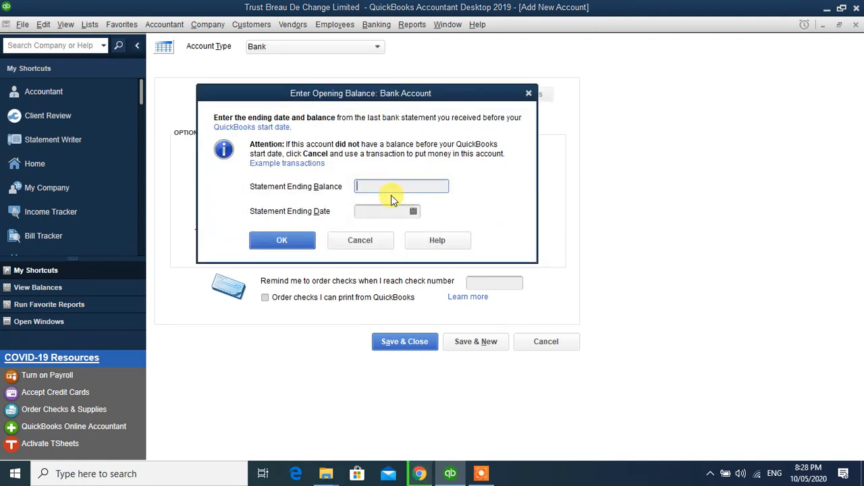
type("120000000")
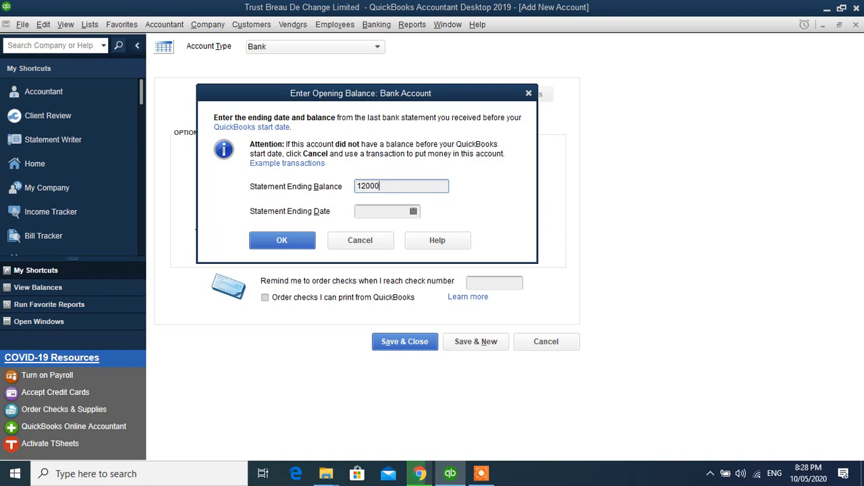
left_click(413, 213)
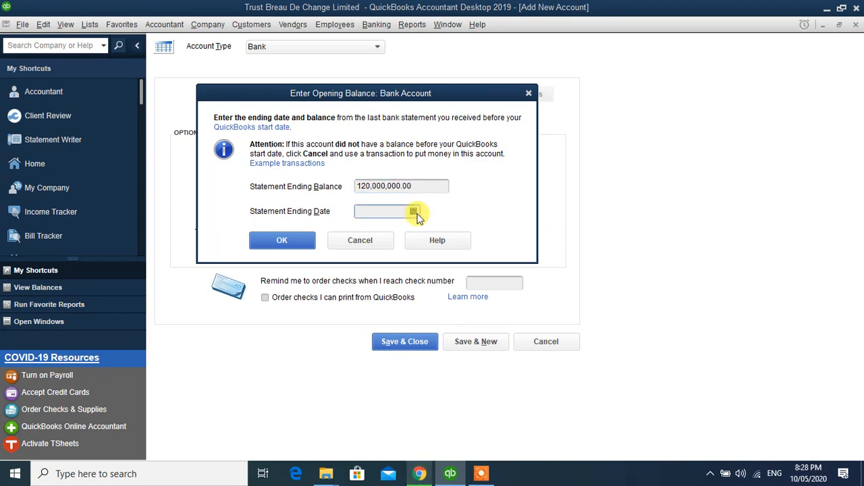
left_click(414, 212)
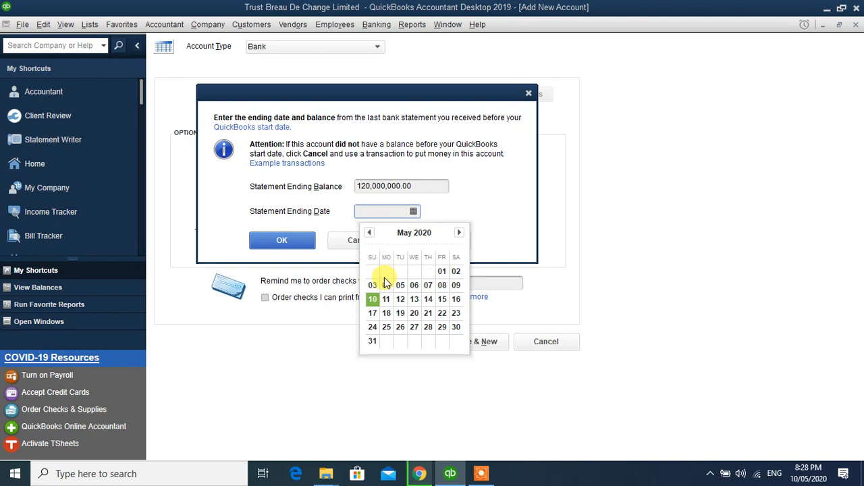
left_click(369, 233)
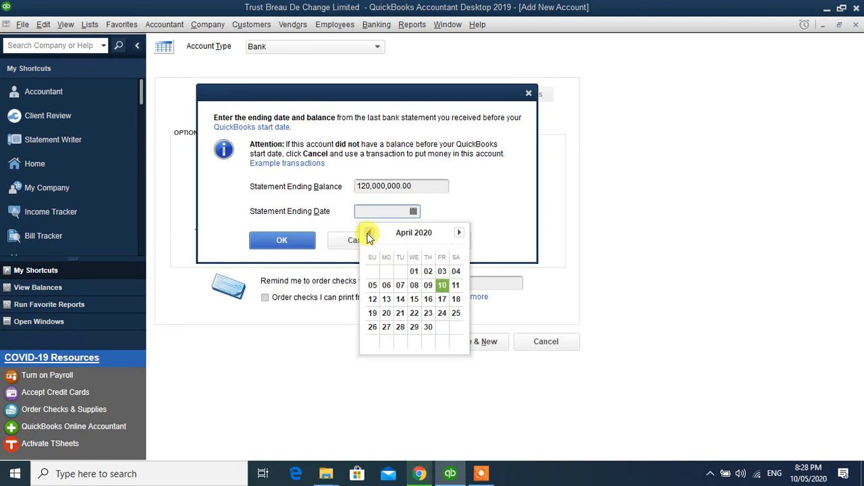
left_click(428, 327)
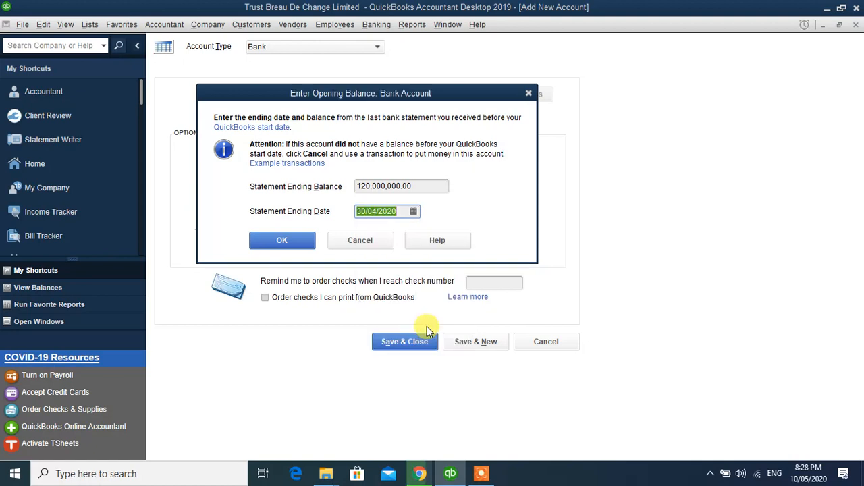
left_click(399, 211)
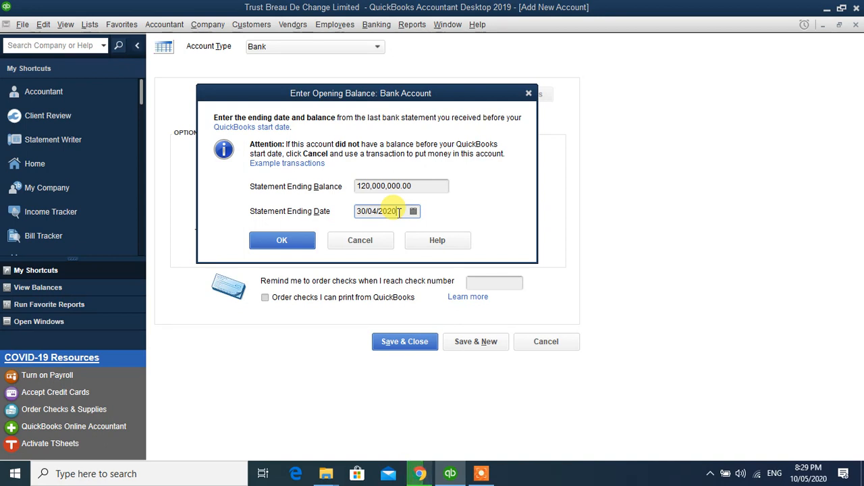
left_click(286, 239)
left_click(398, 345)
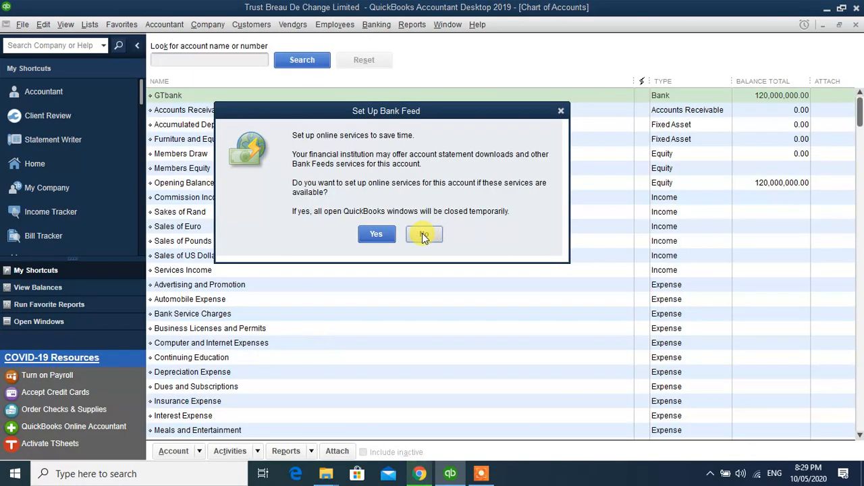
left_click(423, 235)
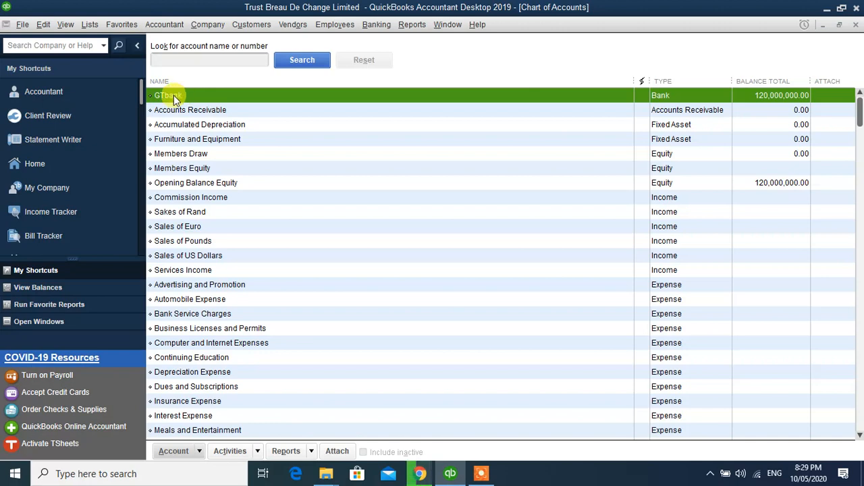
- Add a Bank account named "GTB - USD" to the chart of accounts and save it with another new account form open
left_click(200, 452)
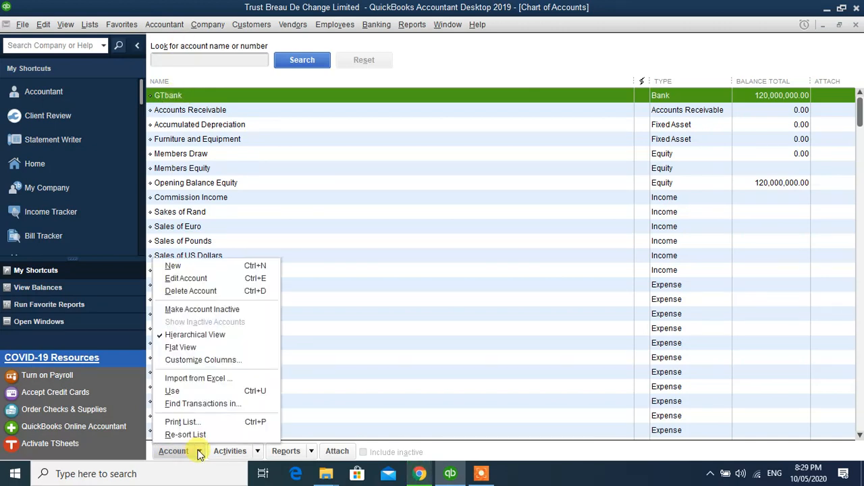
left_click(176, 266)
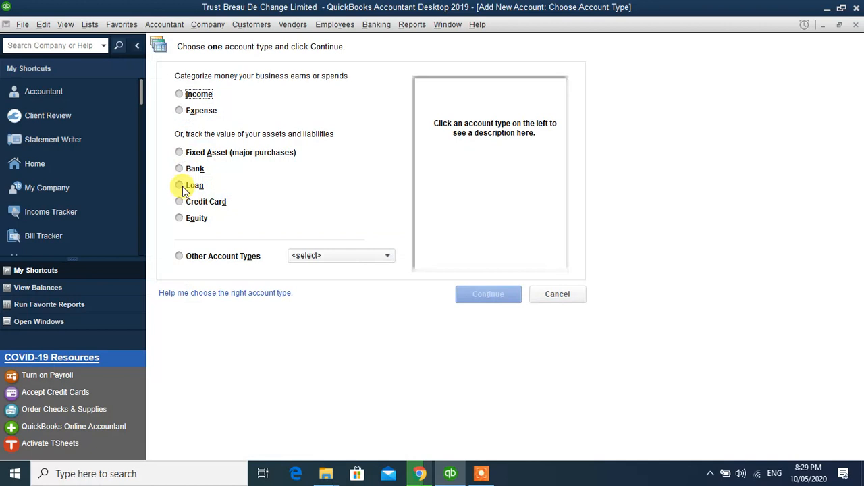
left_click(180, 169)
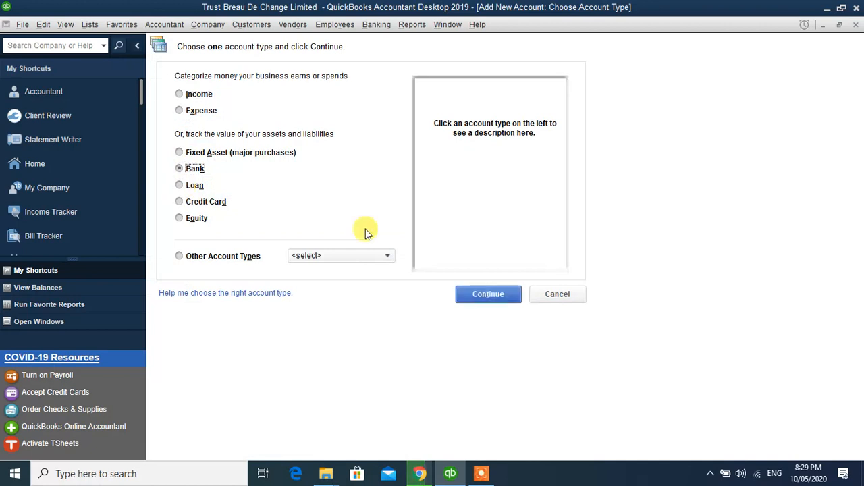
left_click(484, 295)
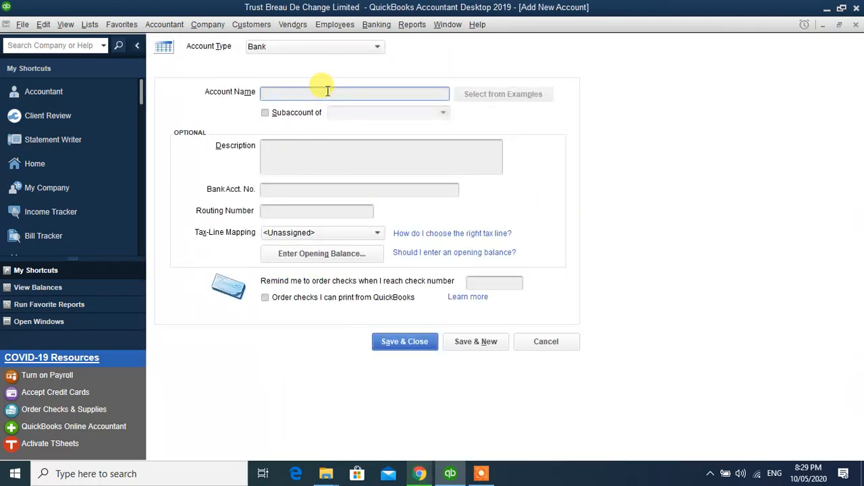
type("GTB")
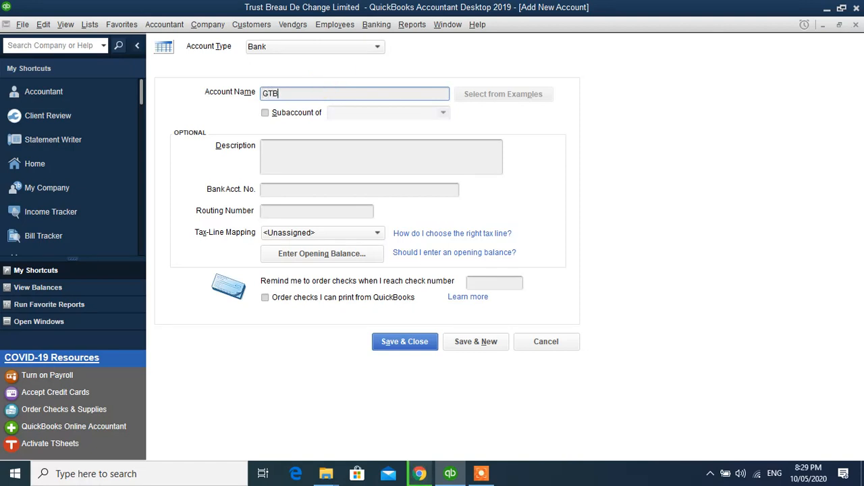
type(" - USD")
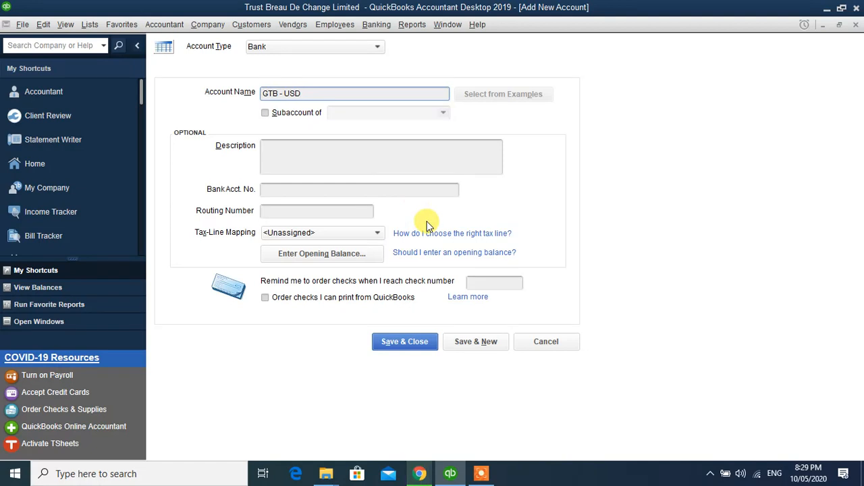
left_click(472, 342)
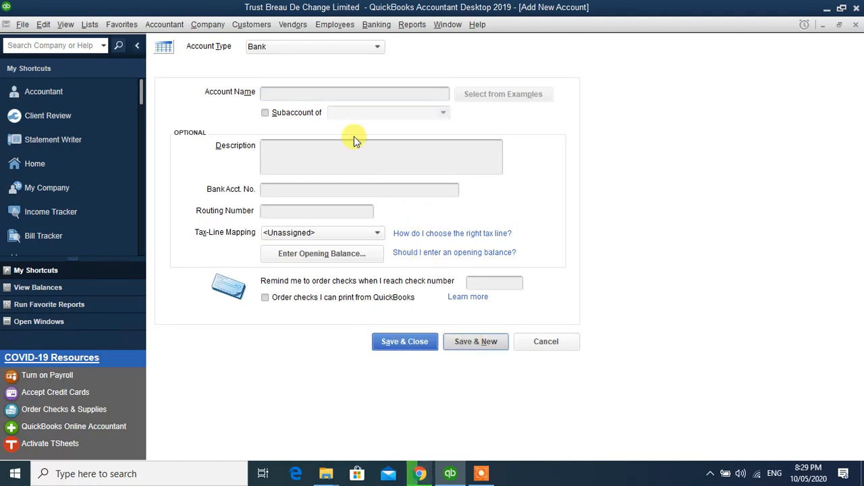
- Add two more Bank accounts named "GTB - Euro" and "GTB - Pounds", saving each with another new account form open
type("GTB")
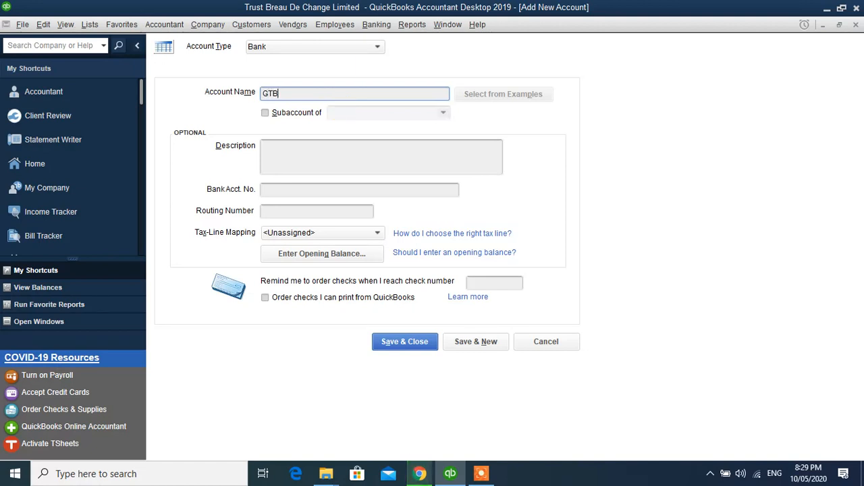
type(" - Euro")
left_click(479, 343)
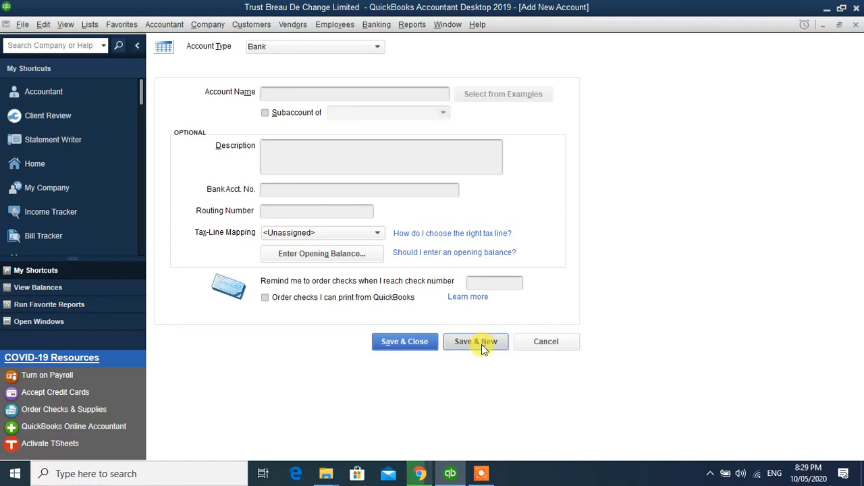
type("GT")
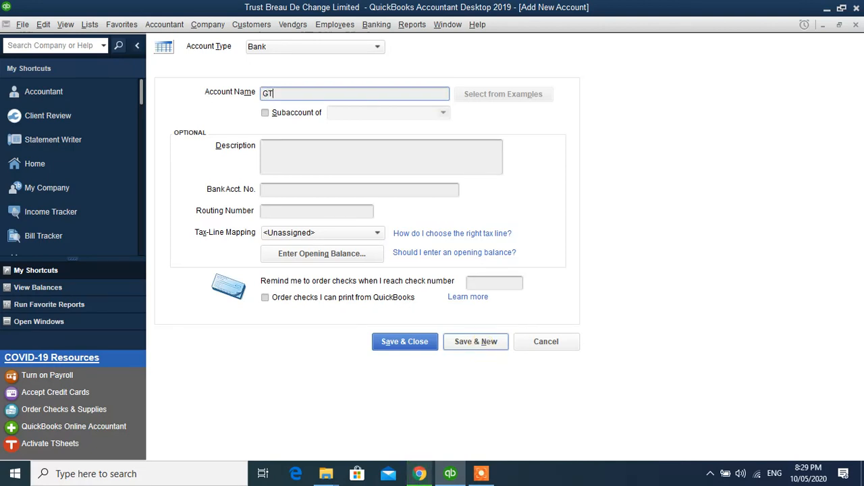
type("B - Pounds")
left_click(491, 354)
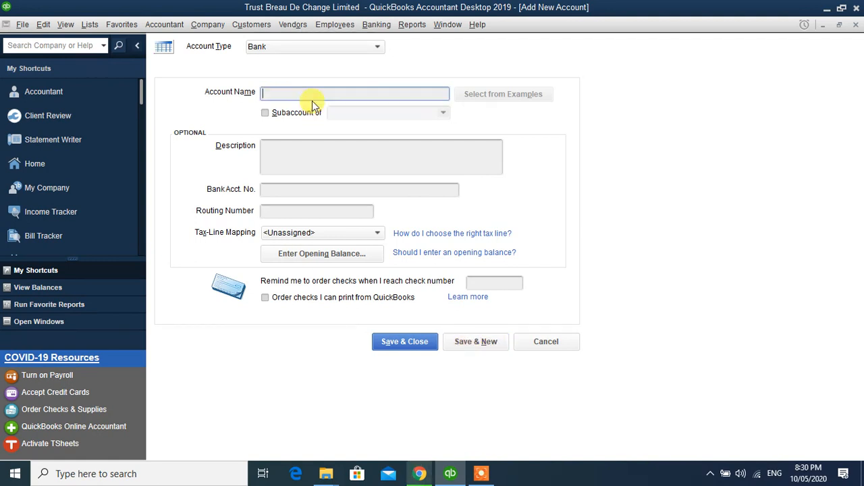
- Add a Bank account named "GTB - Rand" and save it without setting up bank feeds, returning to the chart of accounts
type("GTB")
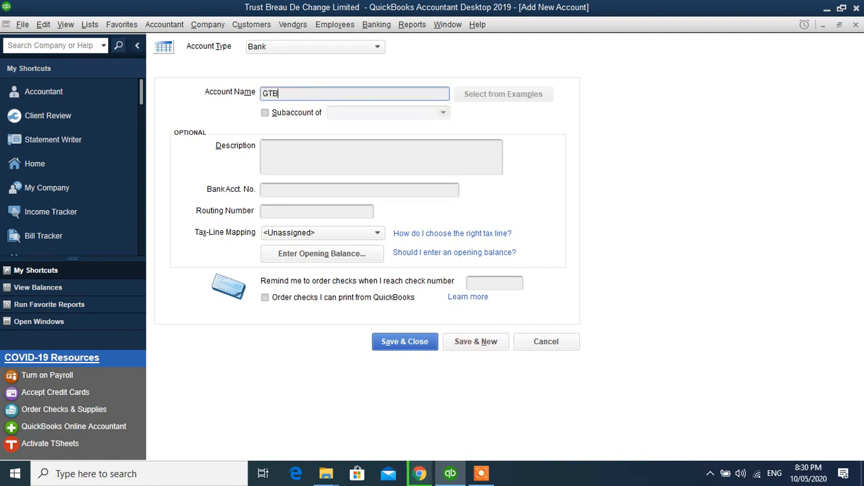
type(" - Rand")
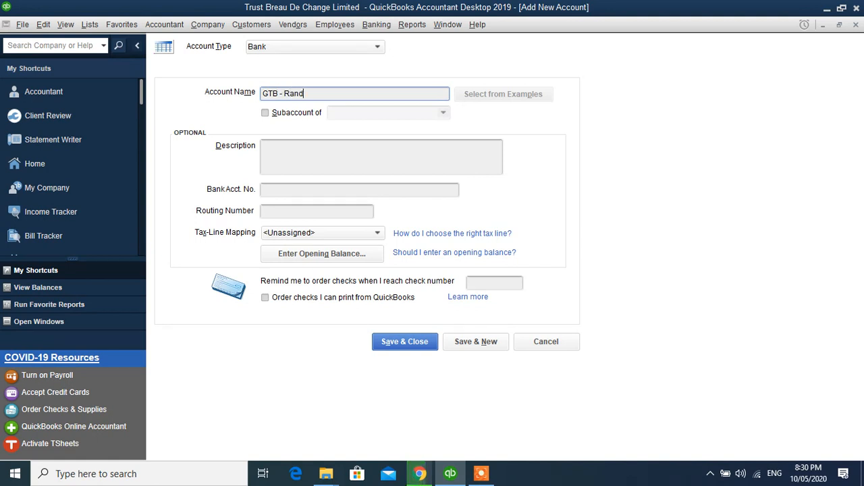
left_click(413, 343)
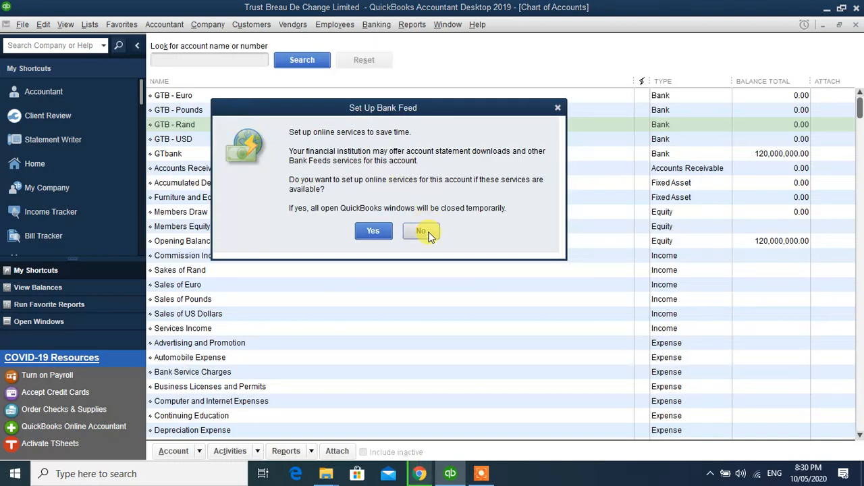
left_click(425, 233)
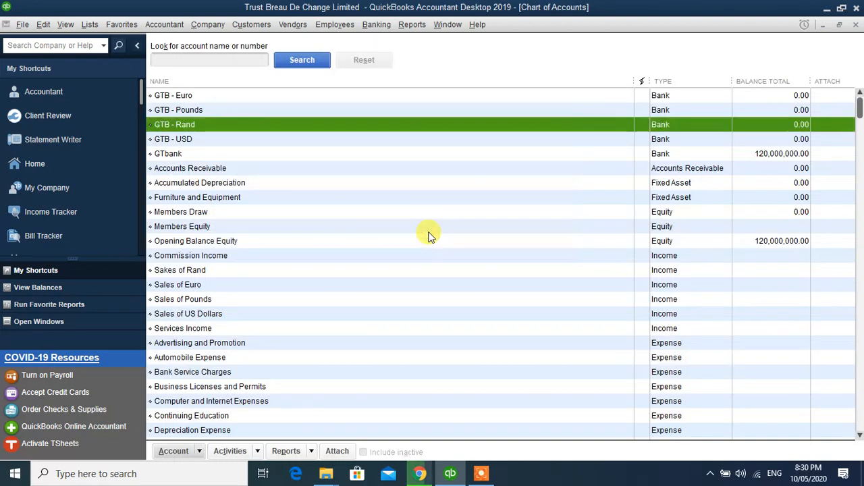
left_click(188, 99)
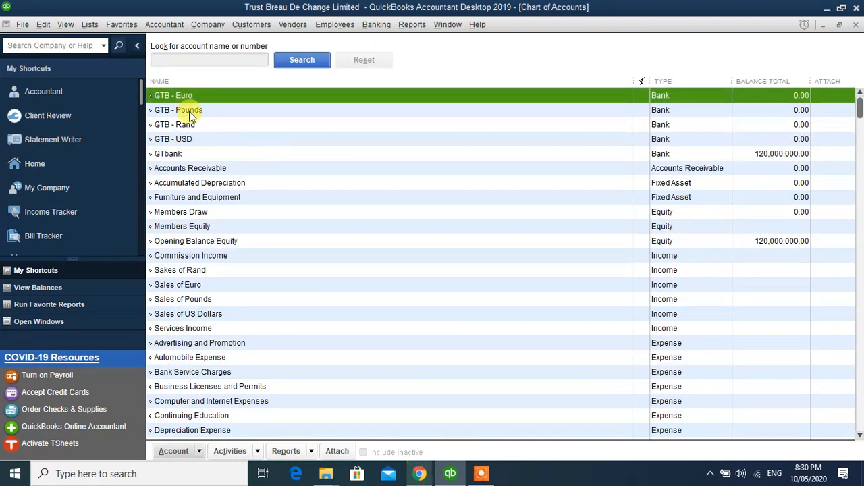
left_click(187, 110)
left_click(189, 126)
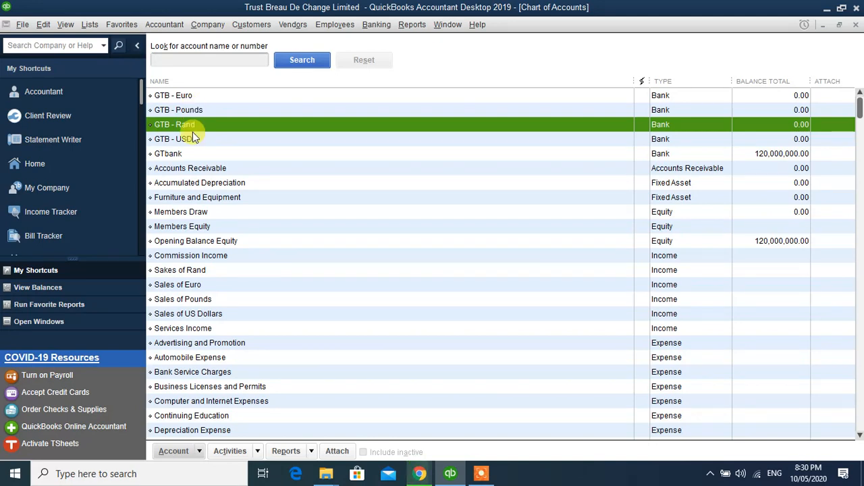
- Rename the GTbank account in the chart of accounts as "GTbank - Naira" and save the change
left_click(189, 155)
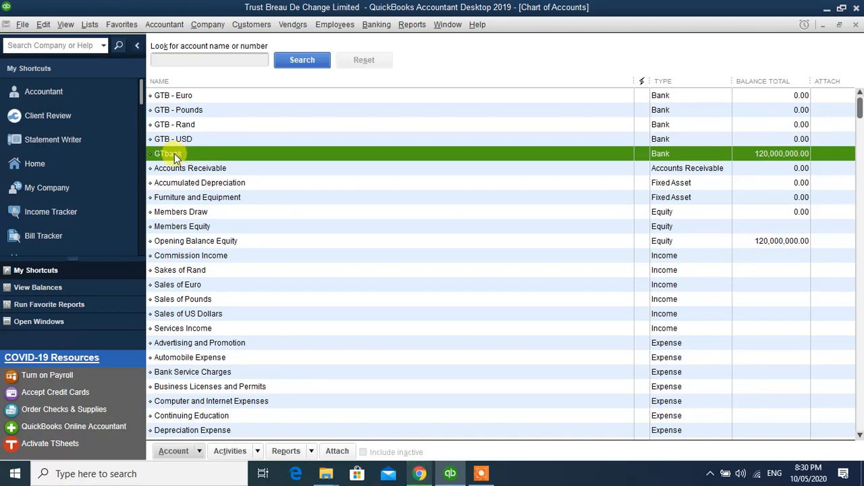
right_click(174, 155)
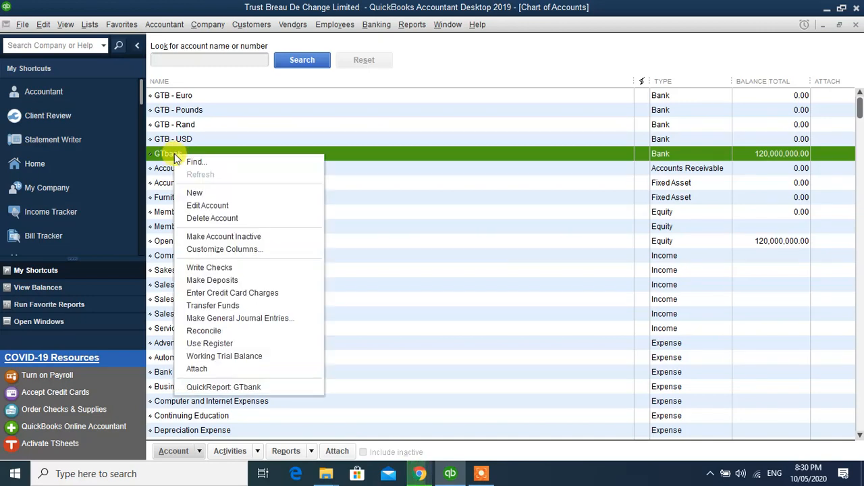
left_click(209, 210)
type("- Naira")
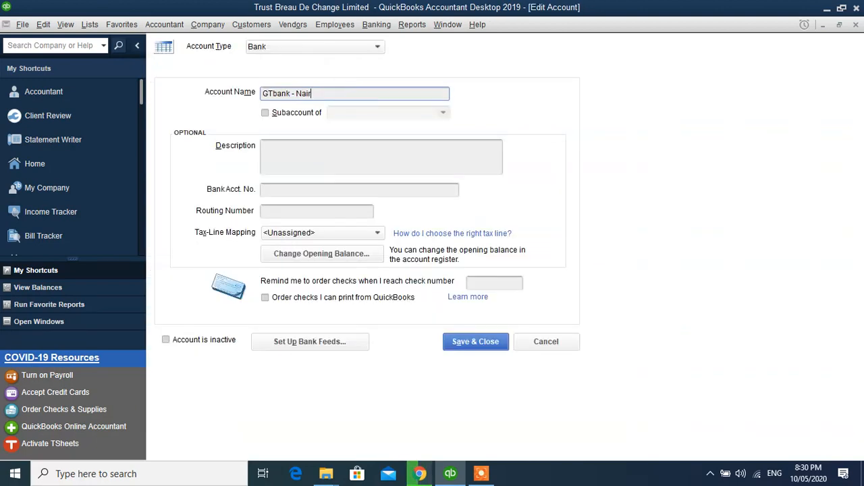
left_click(453, 342)
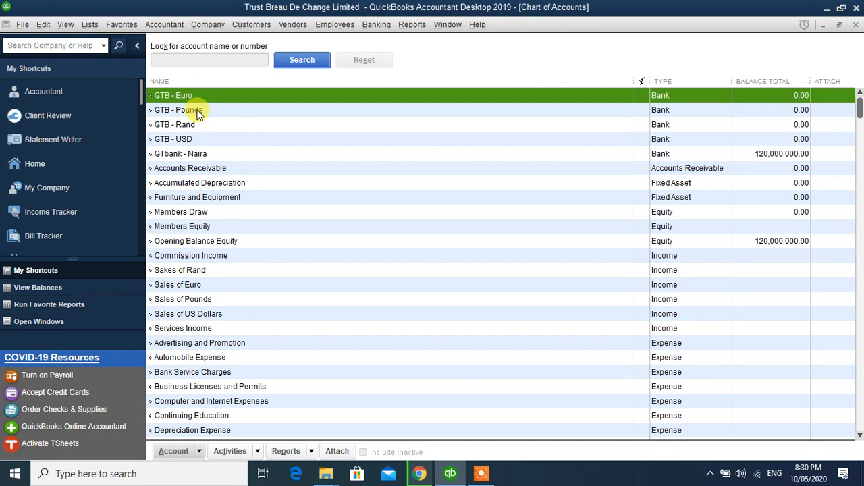
left_click(194, 110)
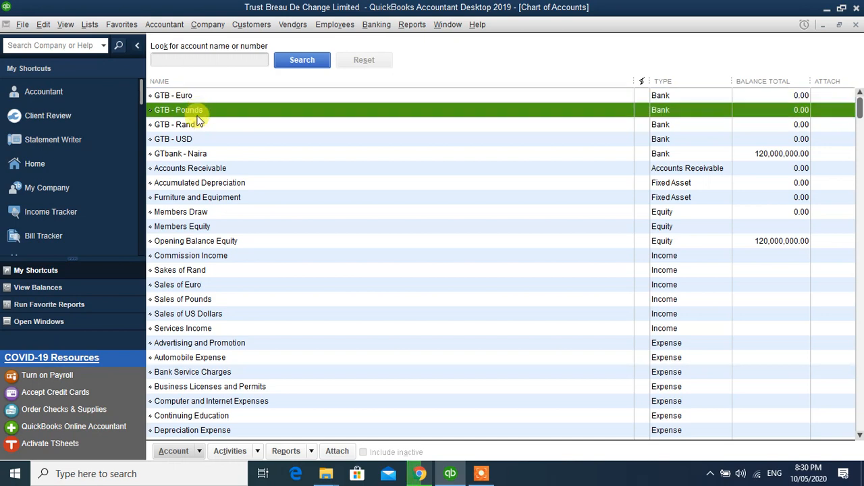
left_click(194, 125)
left_click(200, 140)
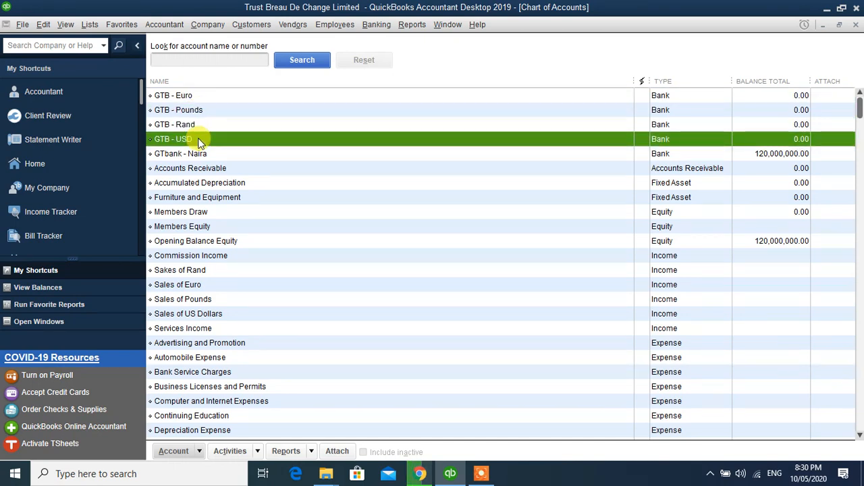
- Close the chart of accounts and open the Item List
left_click(855, 25)
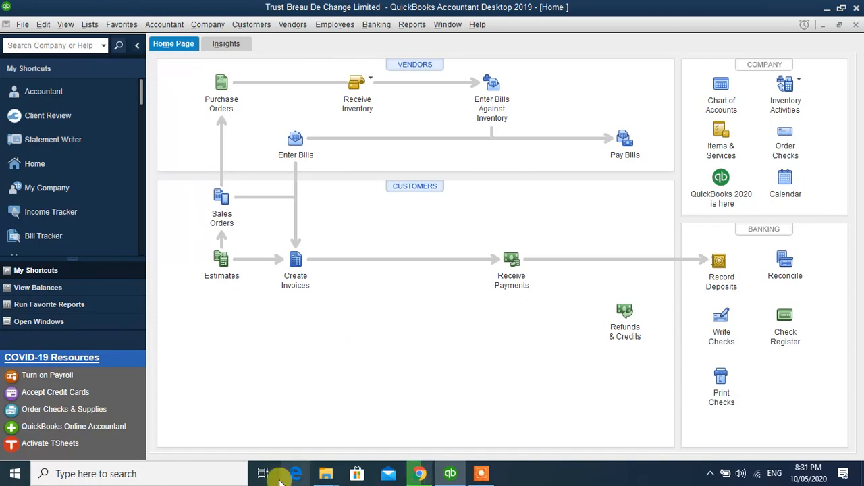
left_click(90, 24)
left_click(101, 57)
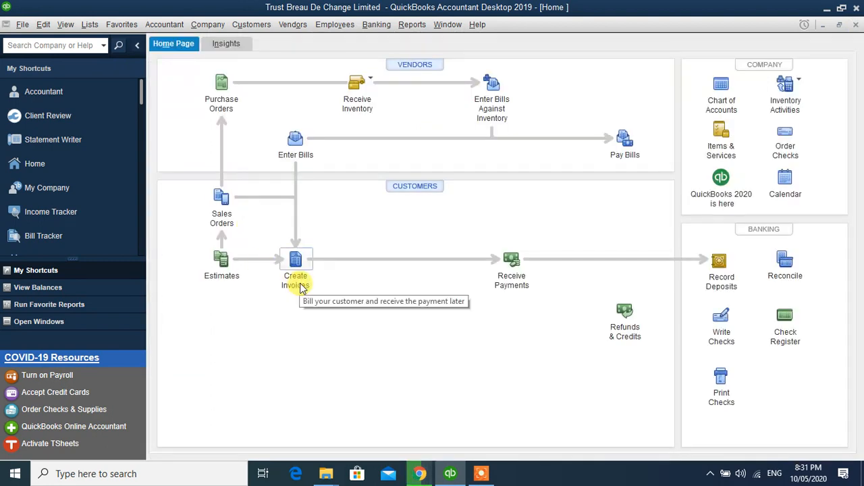
left_click(89, 26)
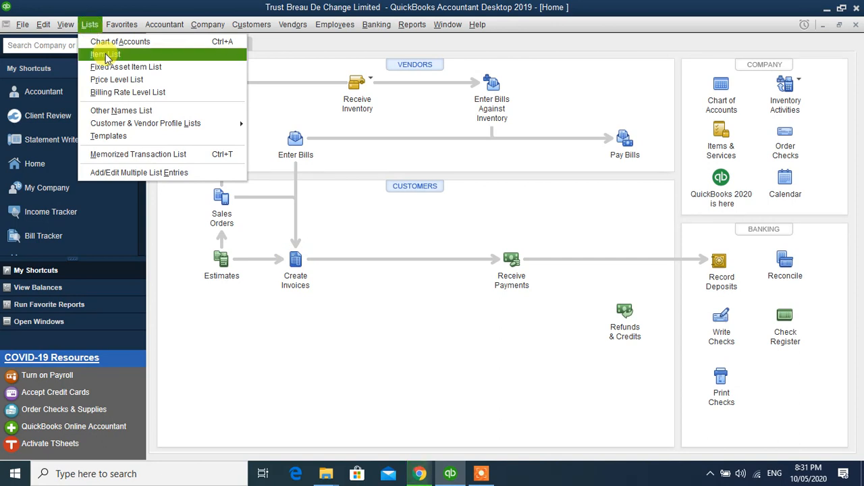
left_click(106, 55)
- Return to the chart of accounts and start a new account of the Cost of Goods Sold type
left_click(86, 25)
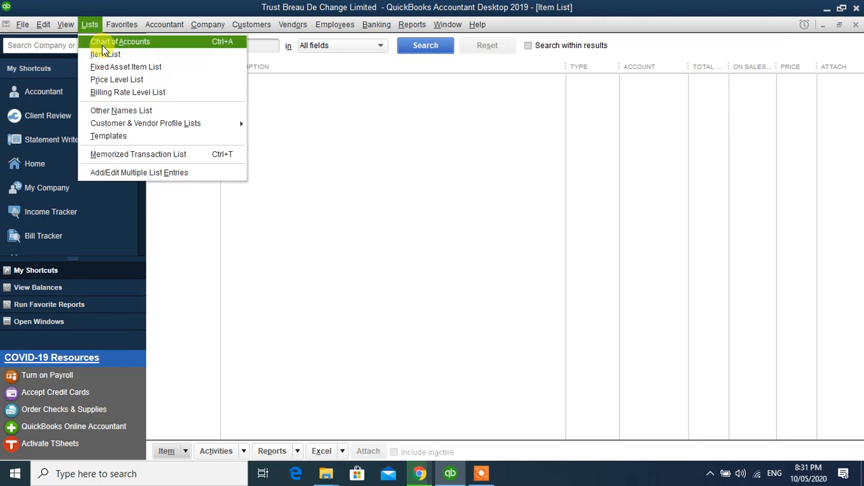
left_click(102, 44)
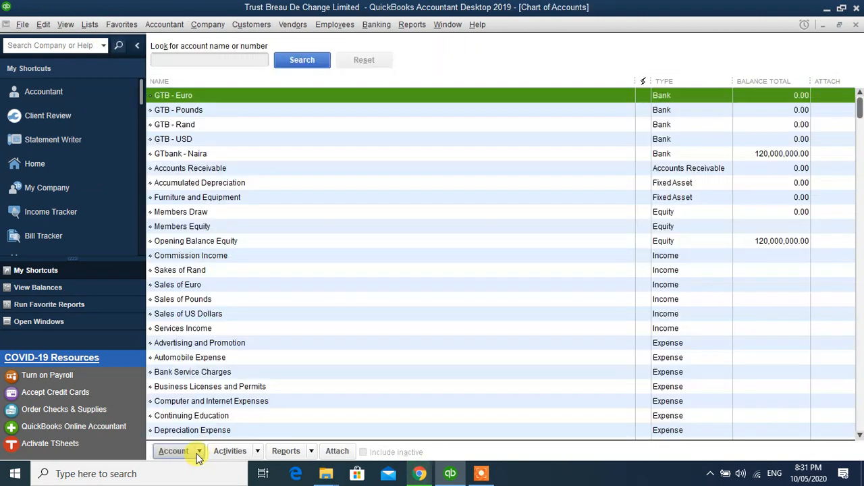
left_click(198, 452)
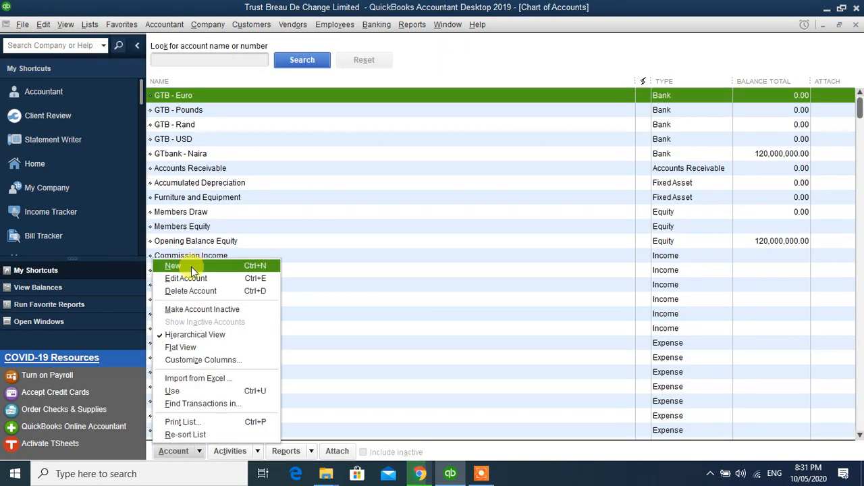
left_click(191, 270)
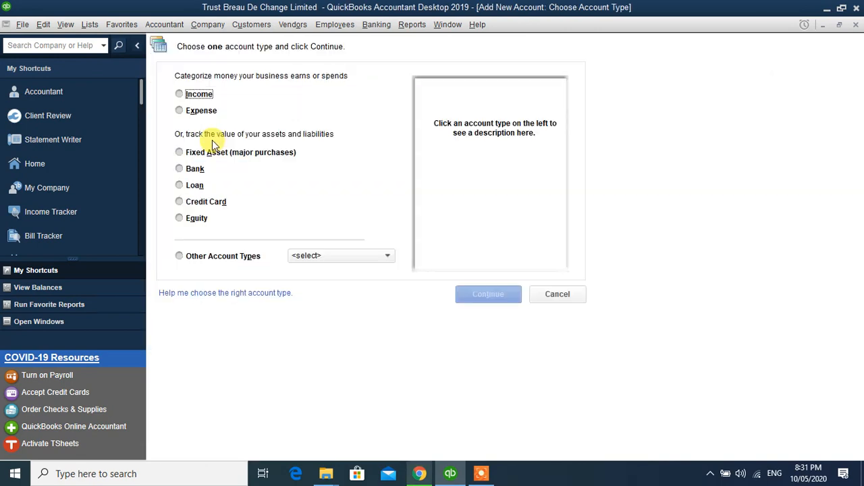
key("Down")
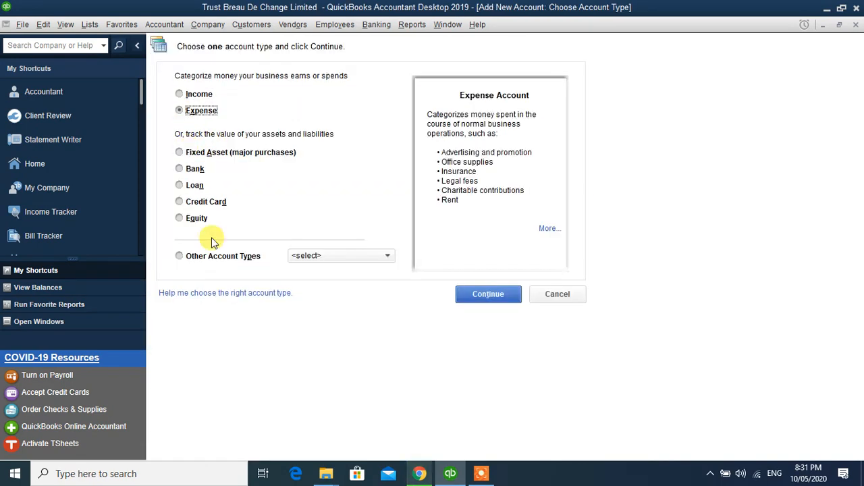
left_click(216, 262)
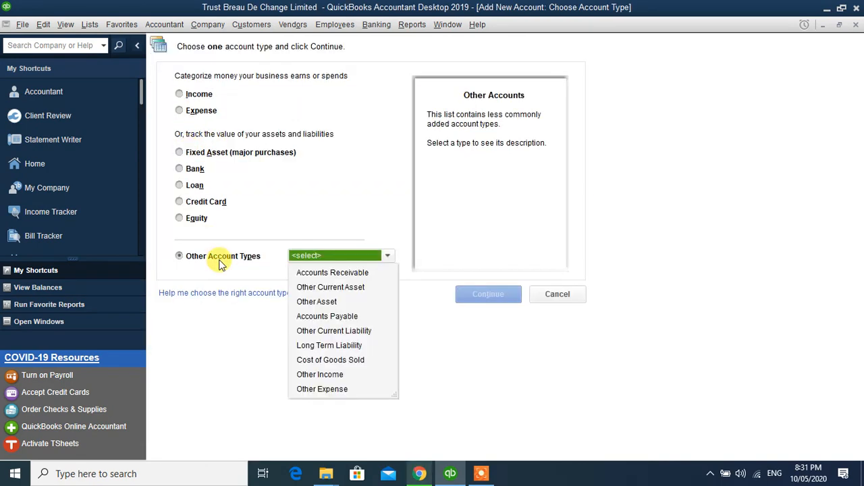
left_click(331, 360)
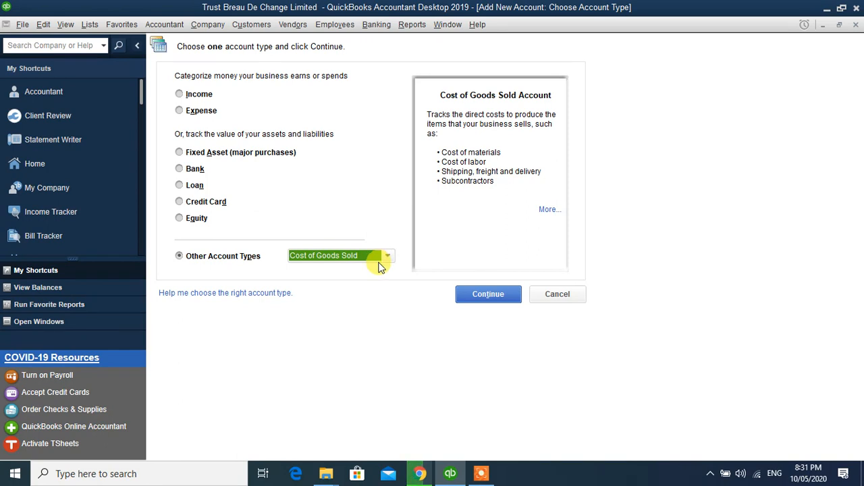
left_click(482, 296)
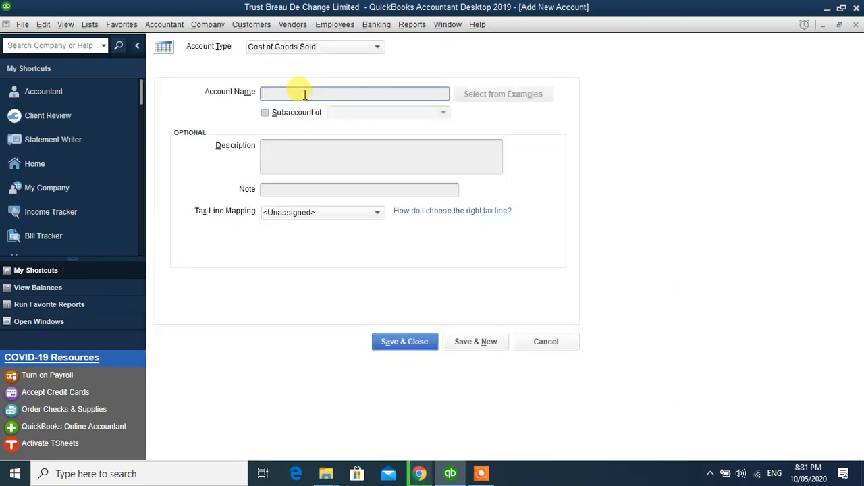
type("Cost ")
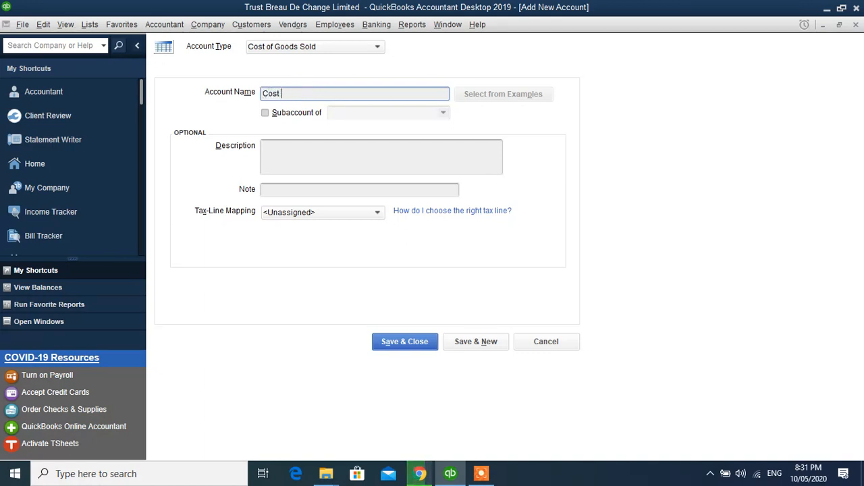
type("of G")
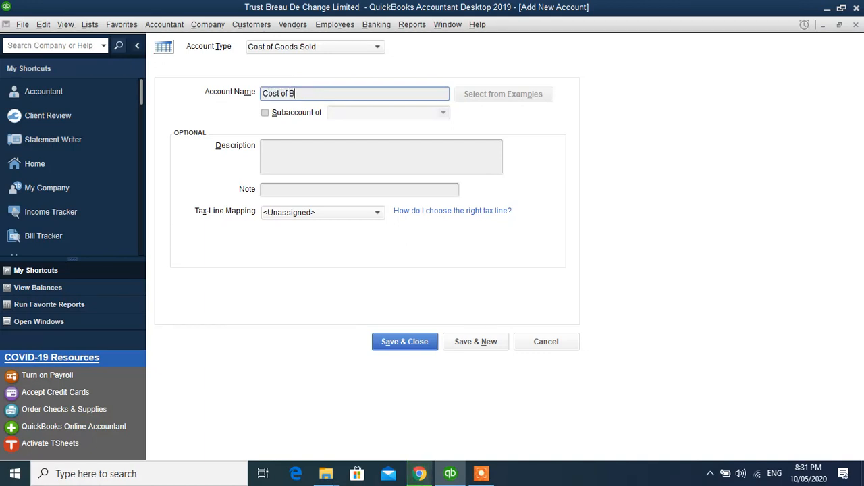
key("BackSpace")
key("BackSpace")
key("BackSpace")
key("BackSpace")
key("BackSpace")
key("BackSpace")
key("BackSpace")
key("BackSpace")
- Name the cost of goods sold account "Purchase of US Dollar", copy the name, and save it with another new account form open
type("Purcha")
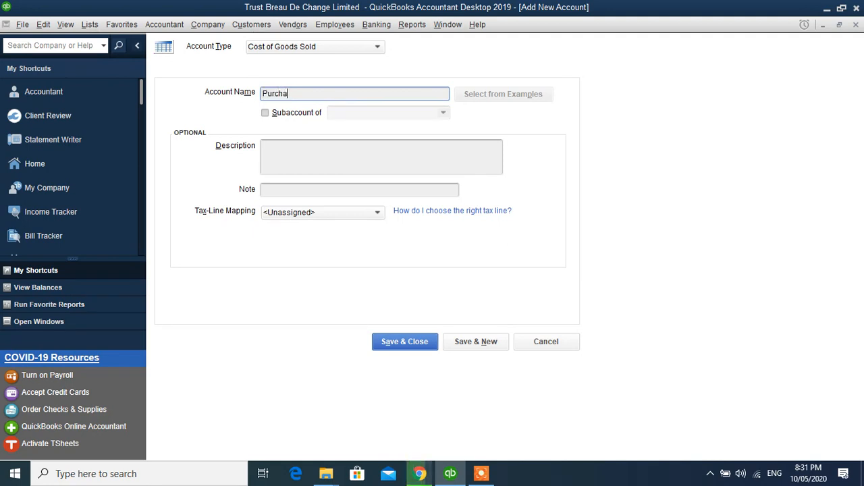
type("se of")
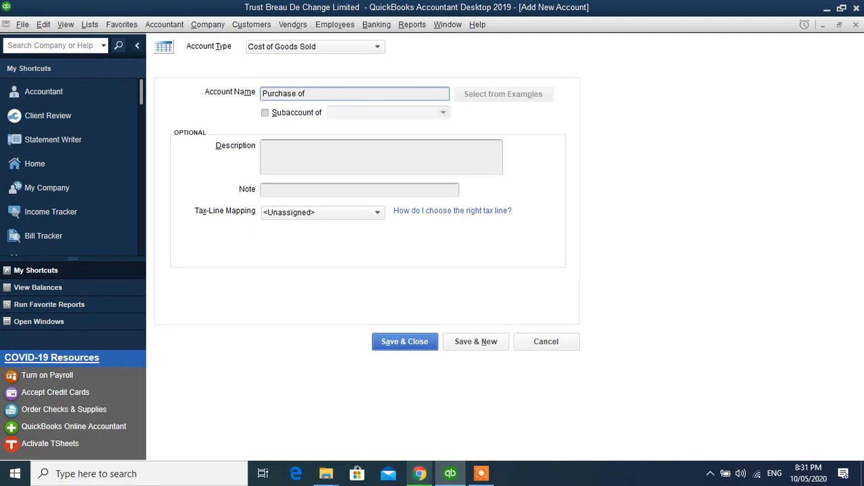
type(" US DOlla")
key("BackSpace")
key("BackSpace")
key("BackSpace")
key("BackSpace")
type("ollar")
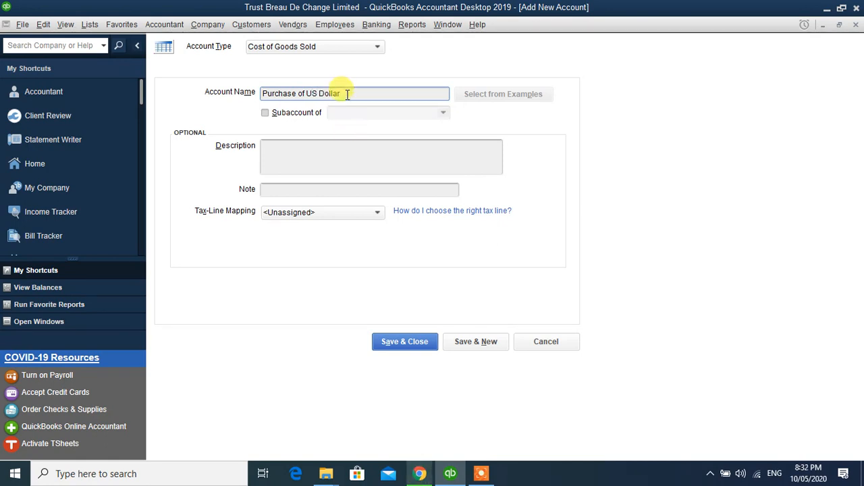
left_click_drag(342, 94, 237, 93)
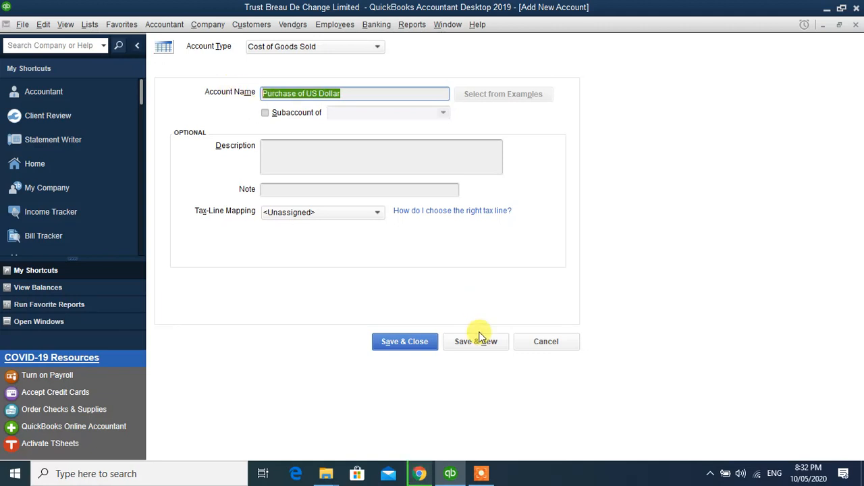
key("ctrl+x")
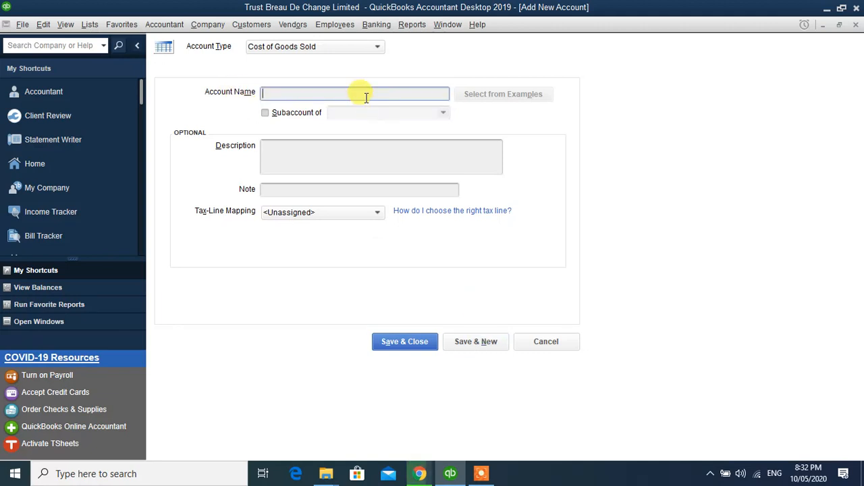
- Add a Cost of Goods Sold account named "Purchase of Euro" and save it with another new account form open
key("ctrl+v")
key("BackSpace")
key("BackSpace")
key("BackSpace")
key("BackSpace")
key("BackSpace")
key("BackSpace")
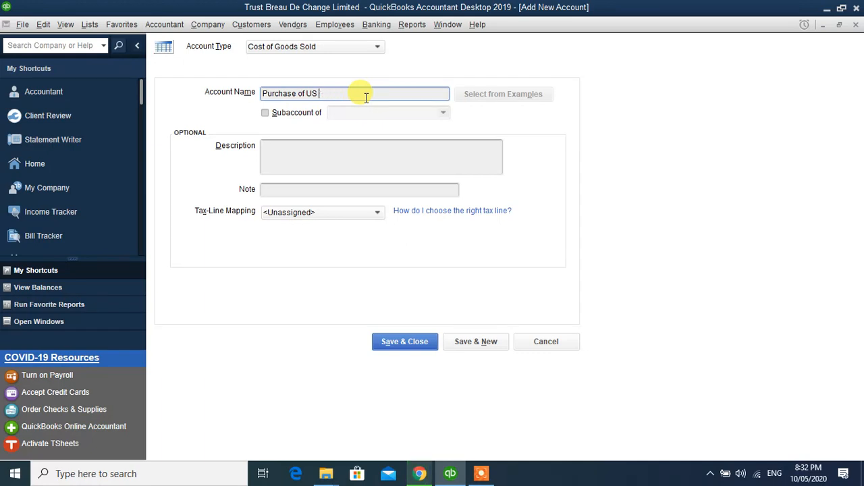
type("Euro")
left_click(484, 349)
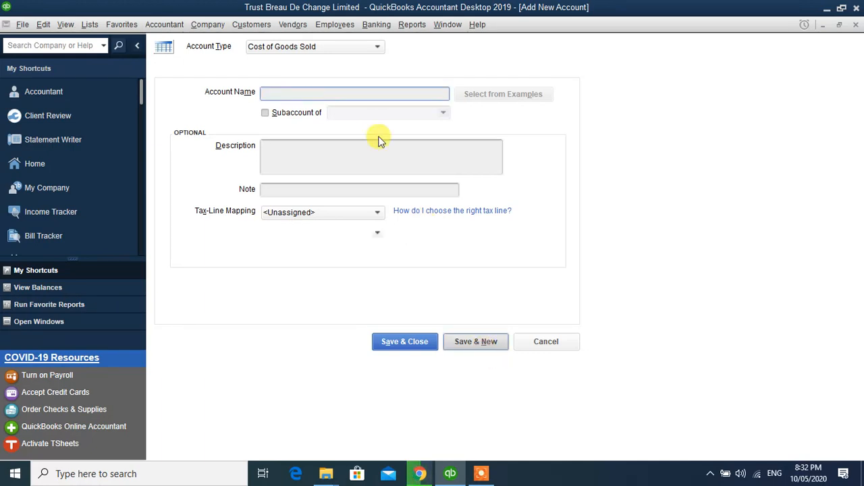
- Add a Cost of Goods Sold account named "Purchase of Pounds" and save it with another new account form open
key("ctrl+v")
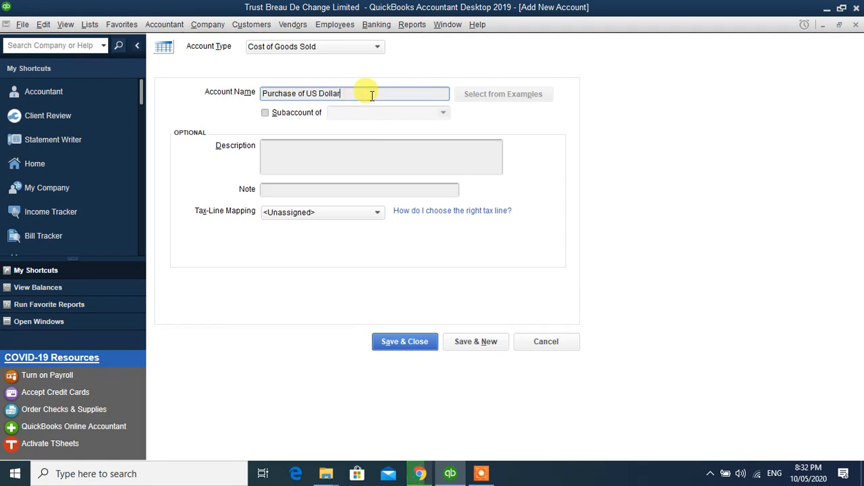
left_click_drag(371, 95, 308, 95)
type("Poun")
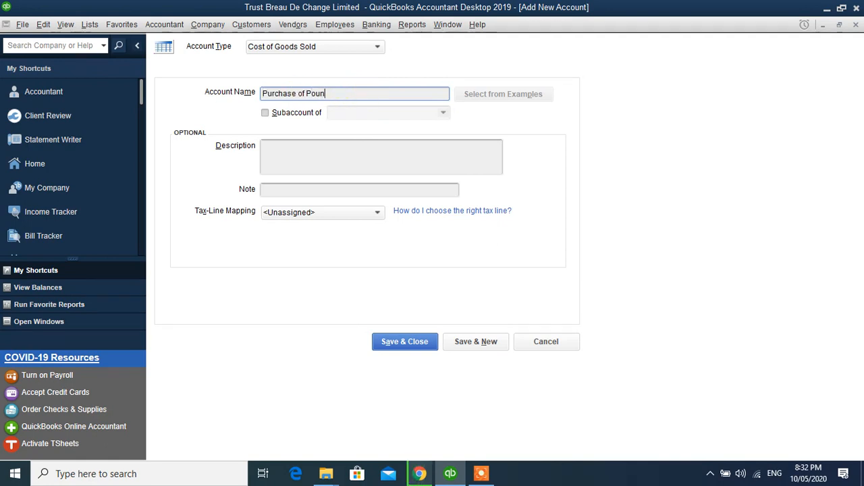
type("ds")
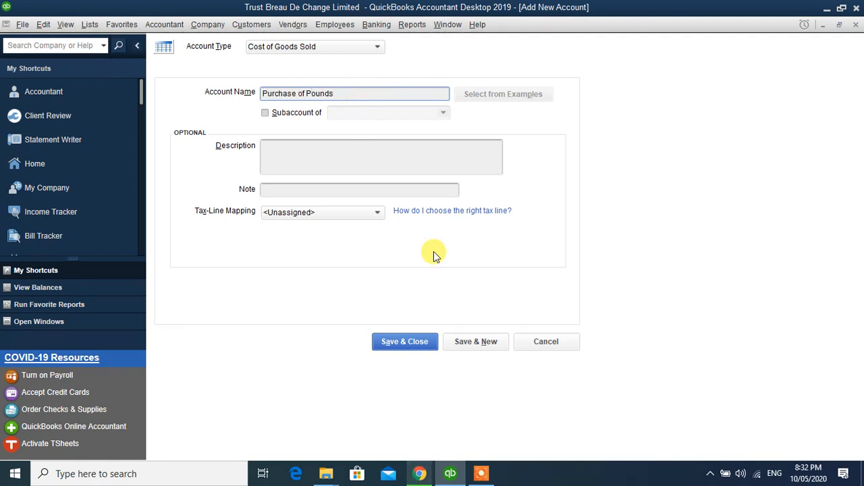
key("alt+n")
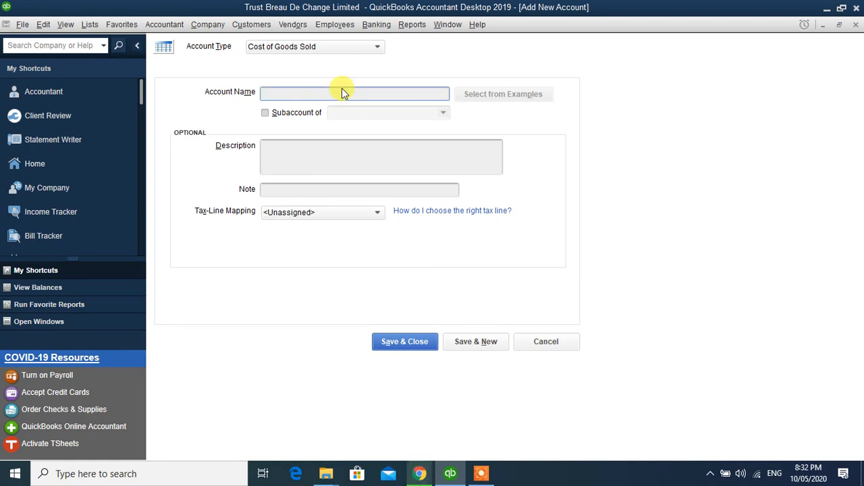
- Add a Cost of Goods Sold account named "Purchase of Rand" and save it, returning to the chart of accounts
key("ctrl+v")
left_click_drag(350, 94, 309, 93)
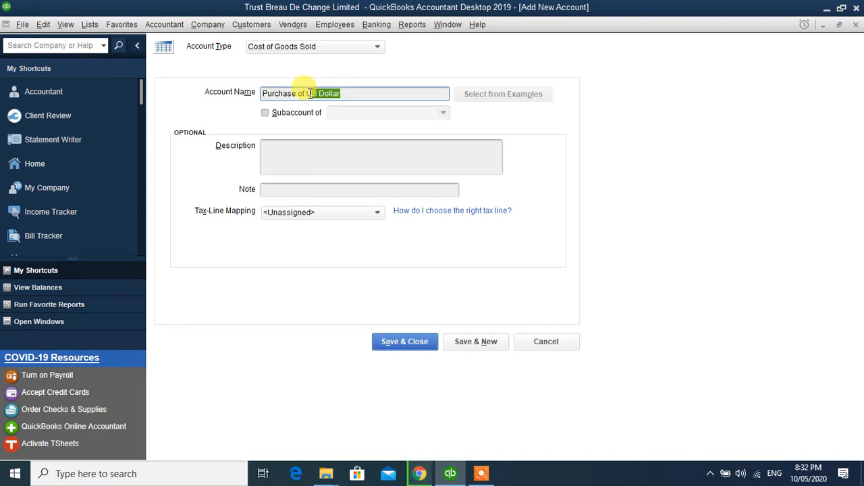
type("Rand")
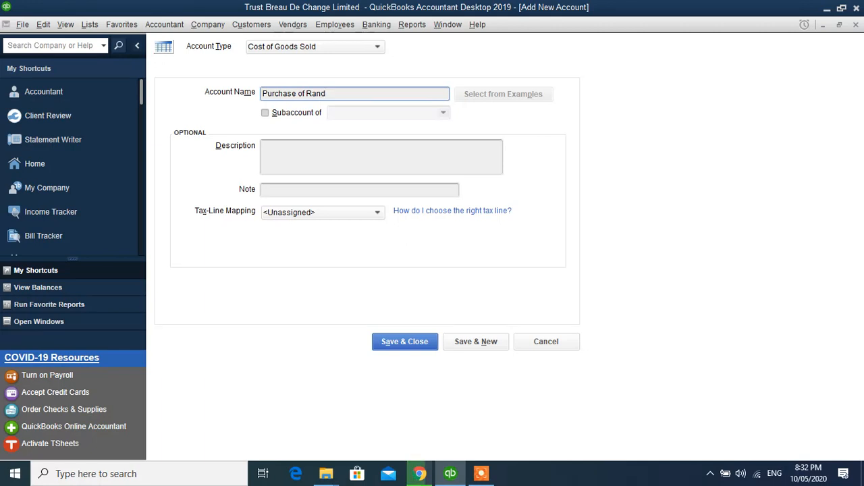
left_click(395, 344)
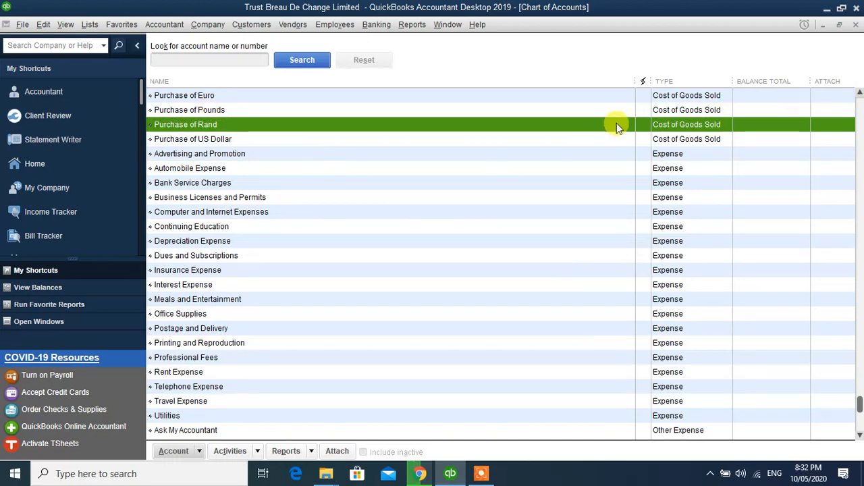
left_click(859, 93)
scroll(855, 146, "up", 3)
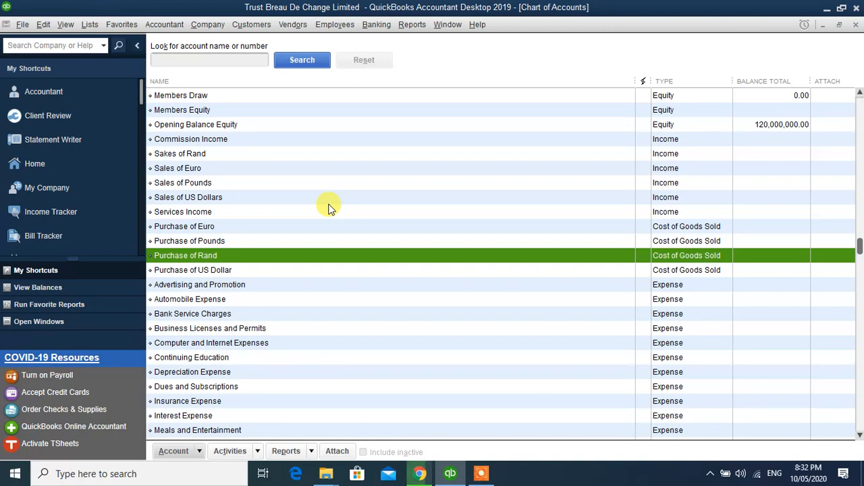
- Open the Item List and start a new item of the Inventory Part type
left_click(91, 28)
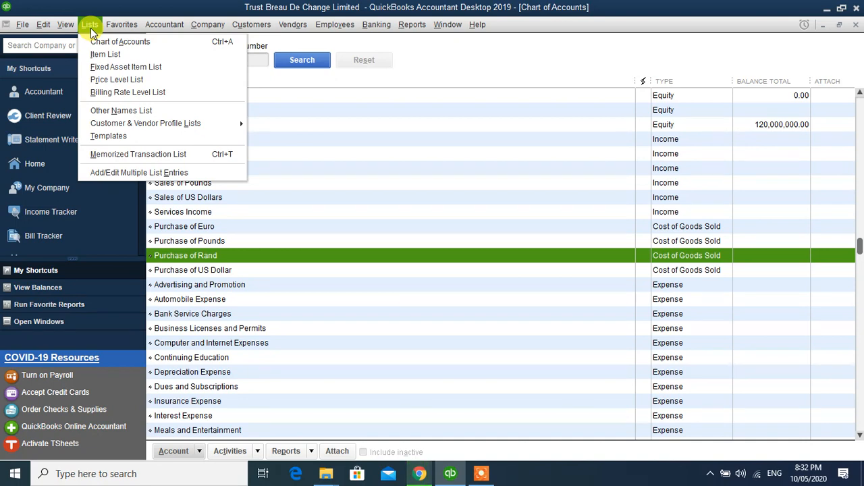
left_click(120, 54)
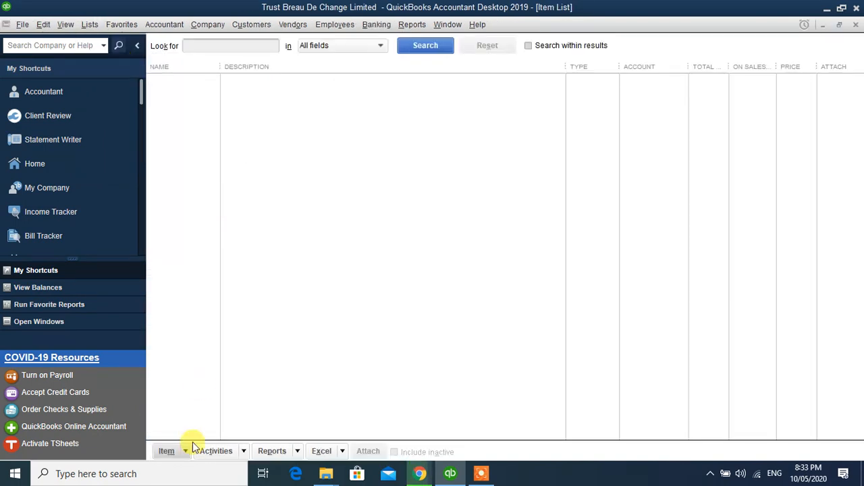
left_click(186, 450)
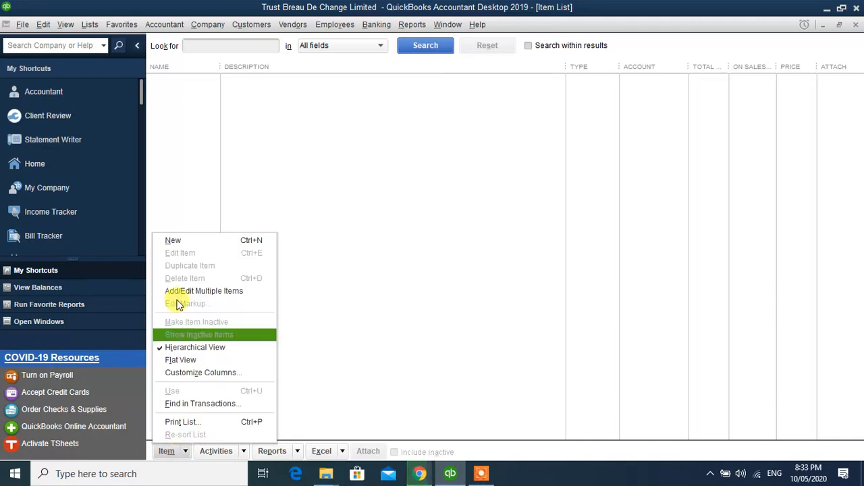
left_click(174, 241)
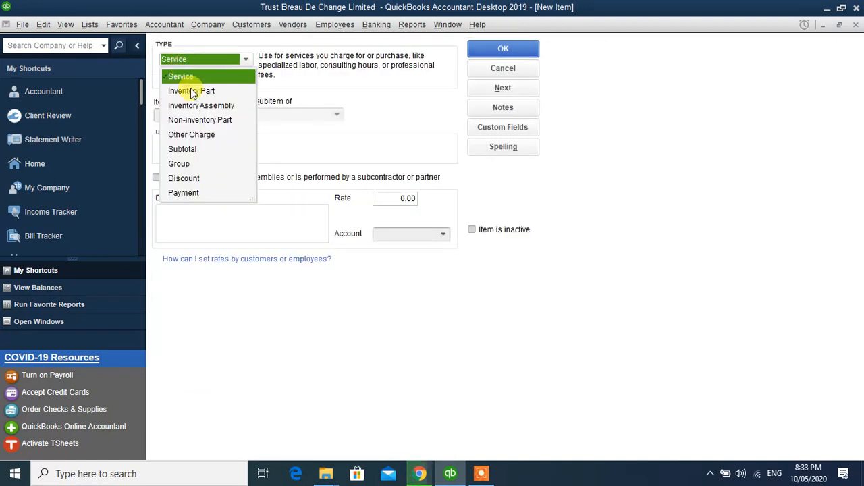
left_click(193, 91)
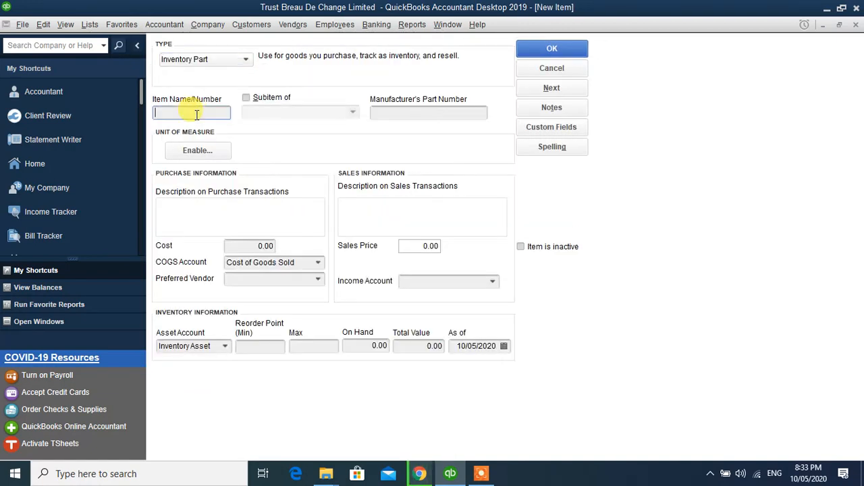
- Name the new inventory item "US Dollars"
type("U")
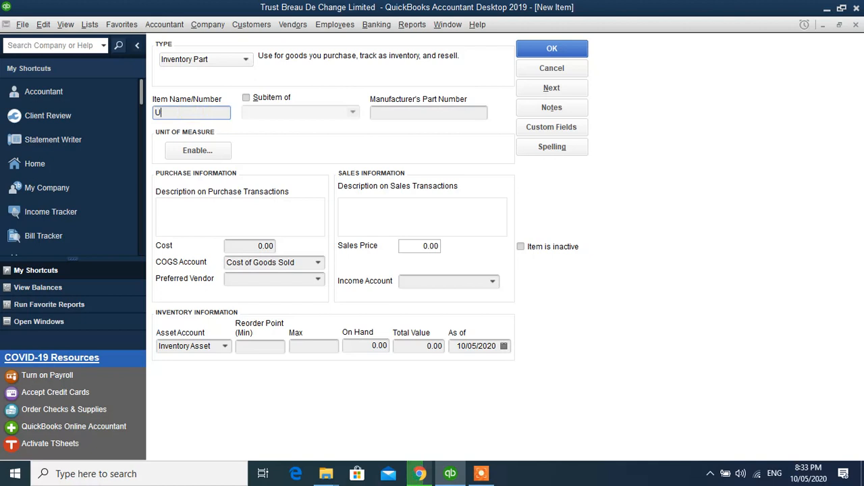
type("S Doll")
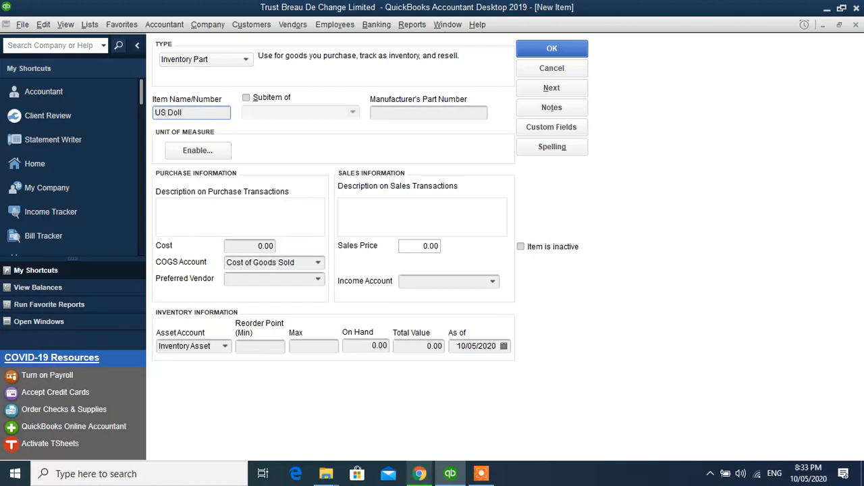
type("ars")
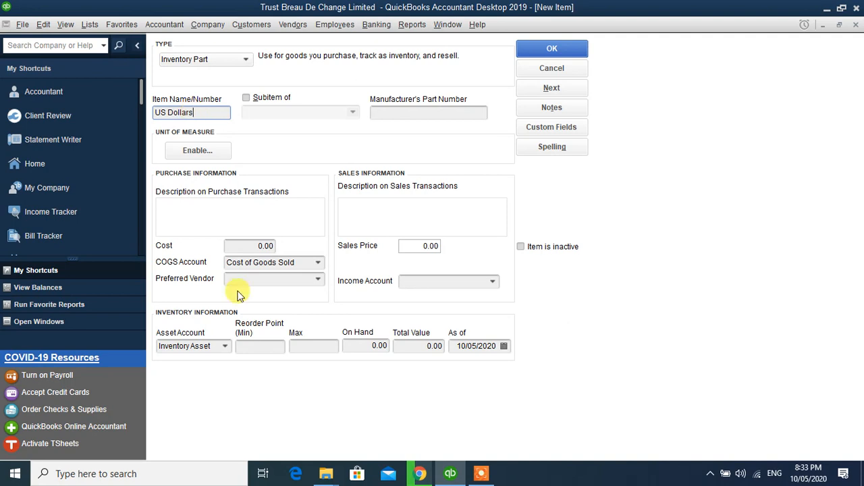
left_click(205, 112)
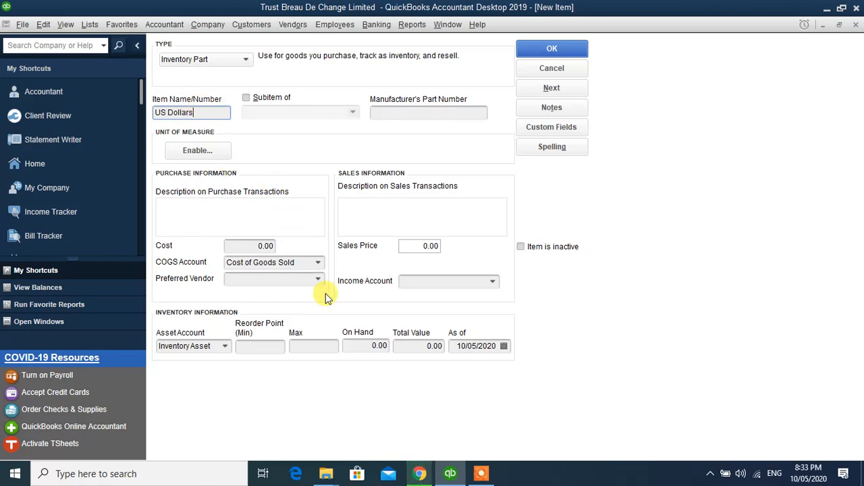
- Set the US Dollars item's on-hand quantity to 50,000
left_click(363, 343)
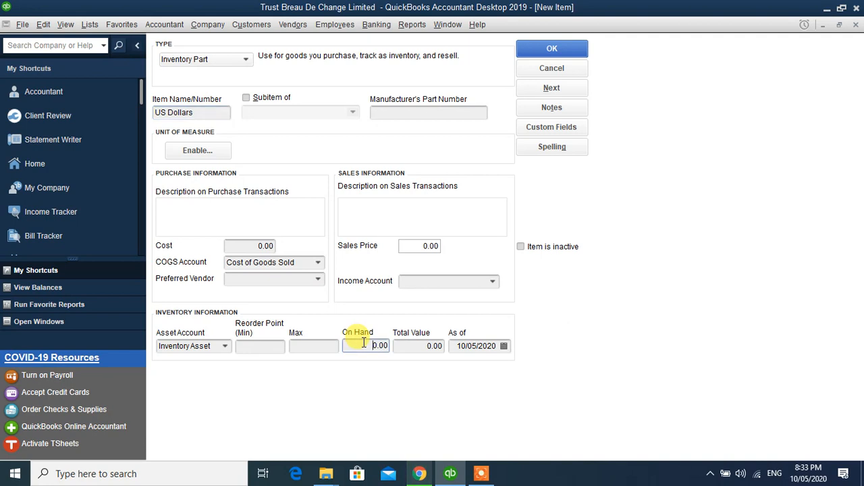
left_click_drag(363, 343, 405, 356)
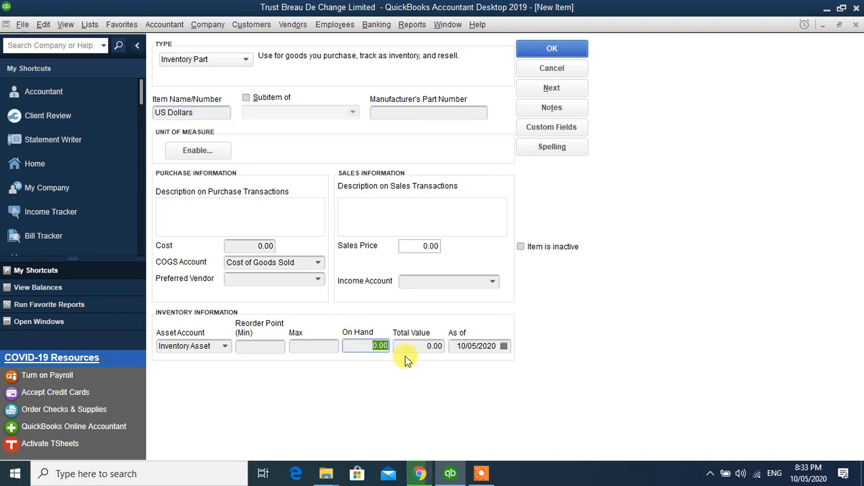
type("5")
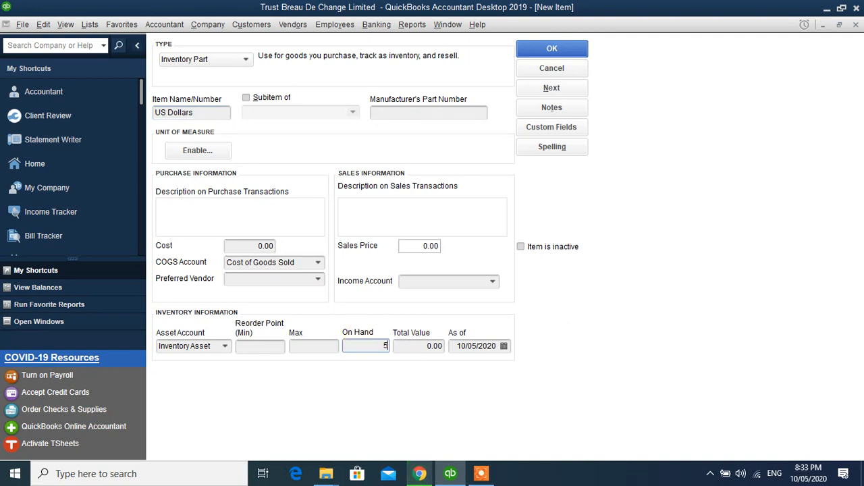
type("0000")
left_click(408, 347)
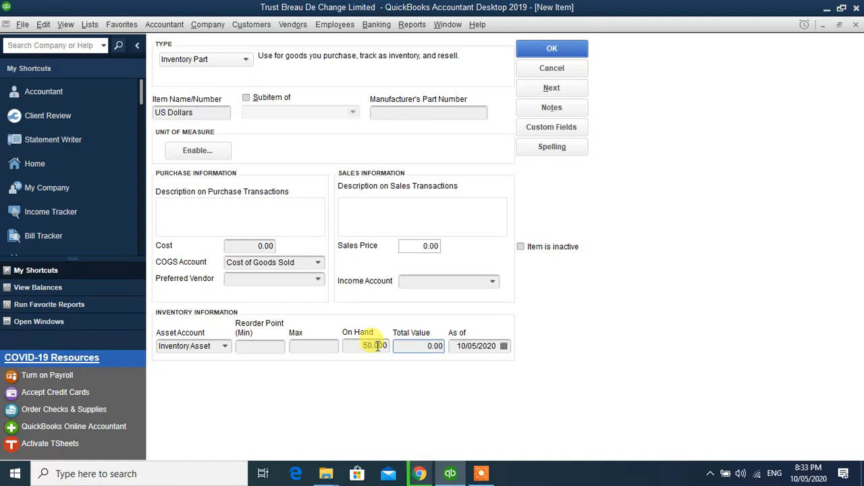
- Set the US Dollars item's purchase cost to 365 and let the total value recalculate
left_click(257, 245)
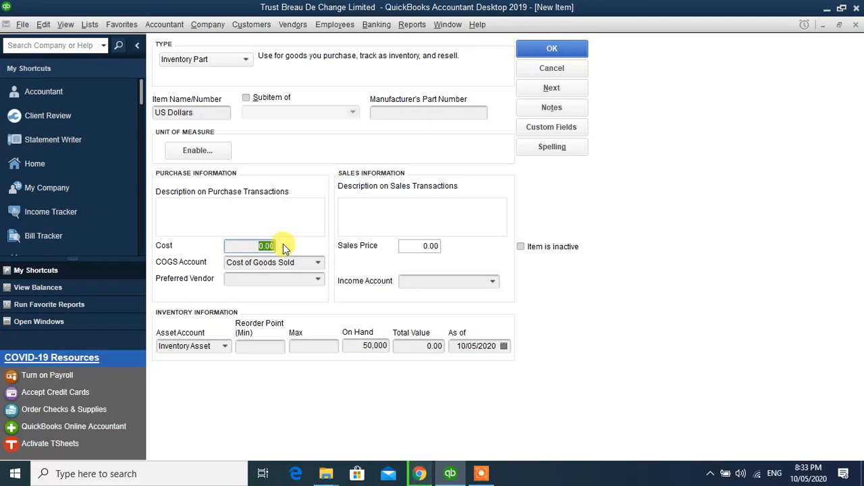
type("3")
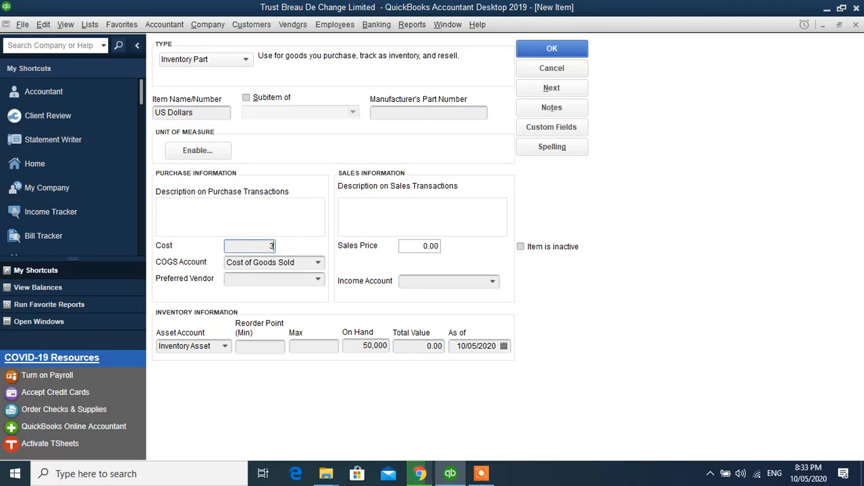
type("65")
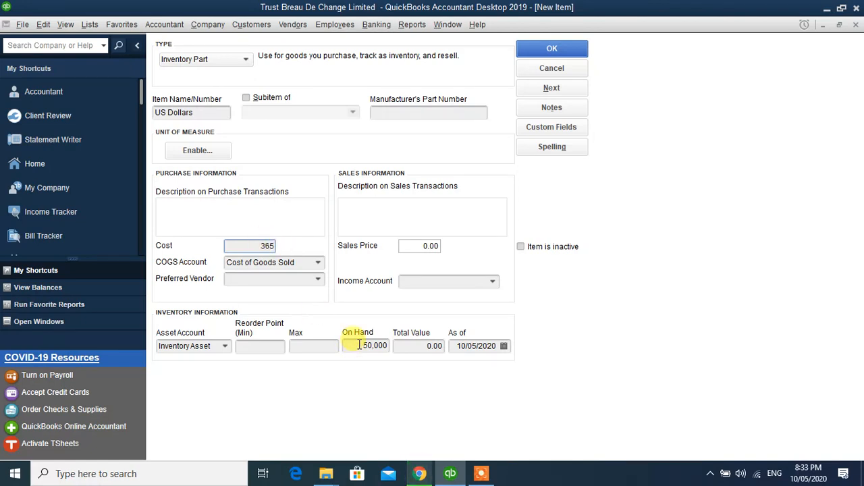
double_click(406, 346)
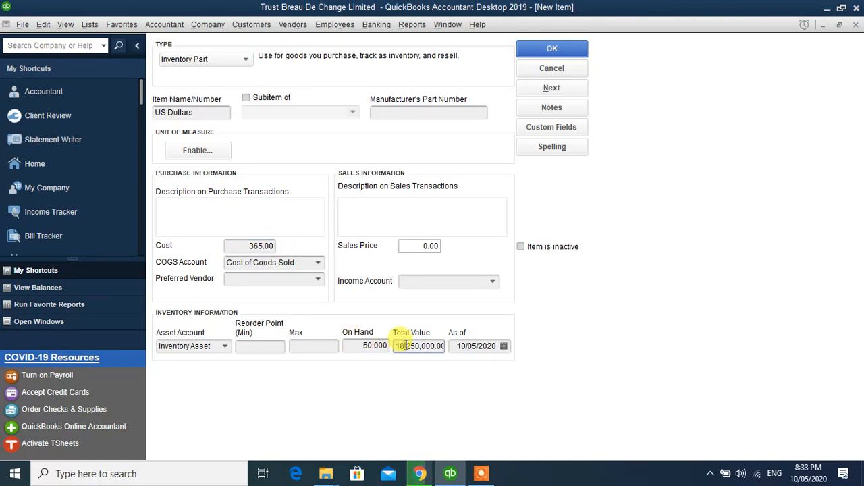
- Set the as-of date of the US Dollars opening stock to 30/04/2020
left_click(504, 346)
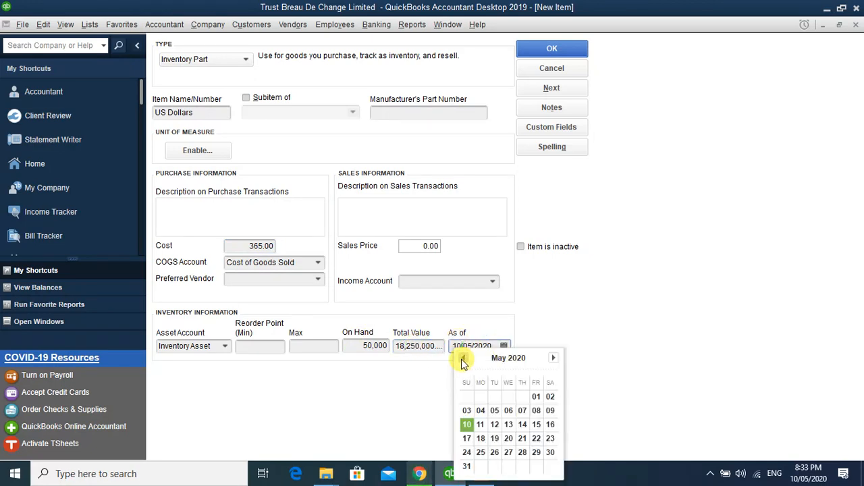
left_click(463, 357)
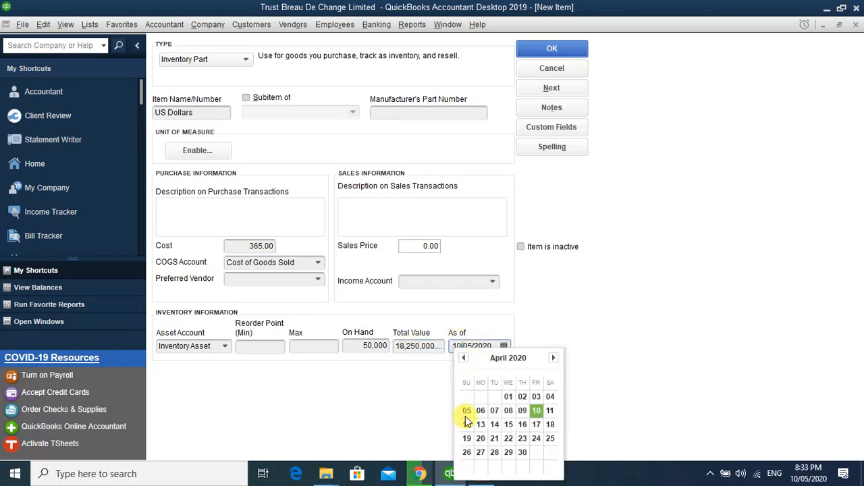
left_click(524, 452)
left_click(331, 347)
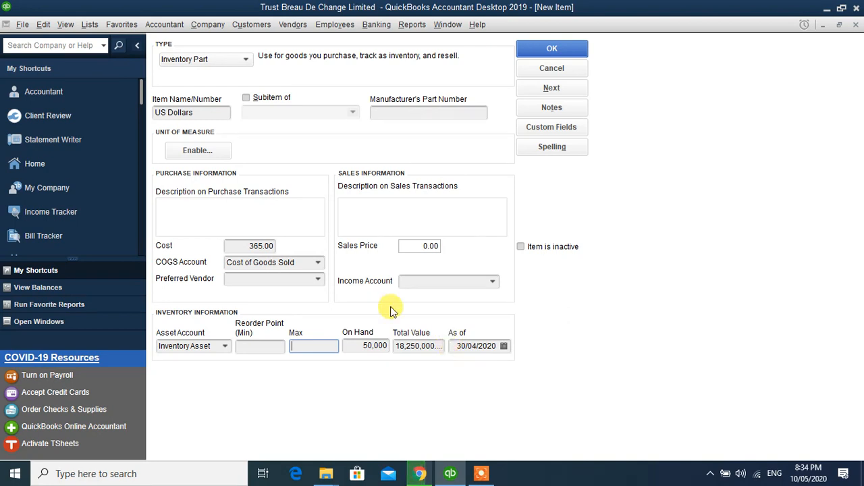
- Assign the GTB - USD bank account as the US Dollars item's asset account, leaving the reorder point and maximum blank
left_click(211, 346)
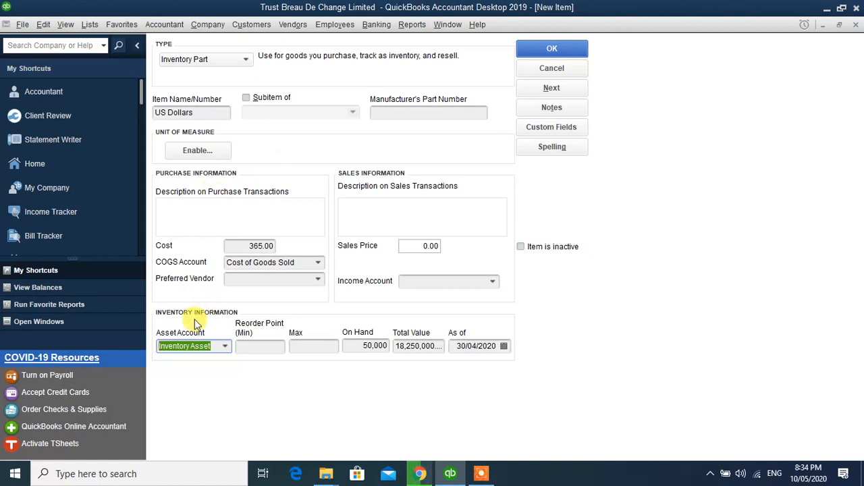
left_click(226, 346)
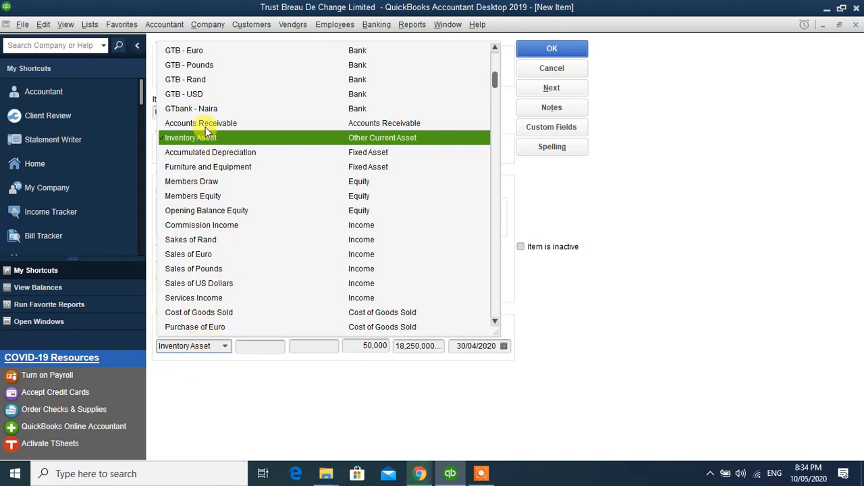
left_click(348, 342)
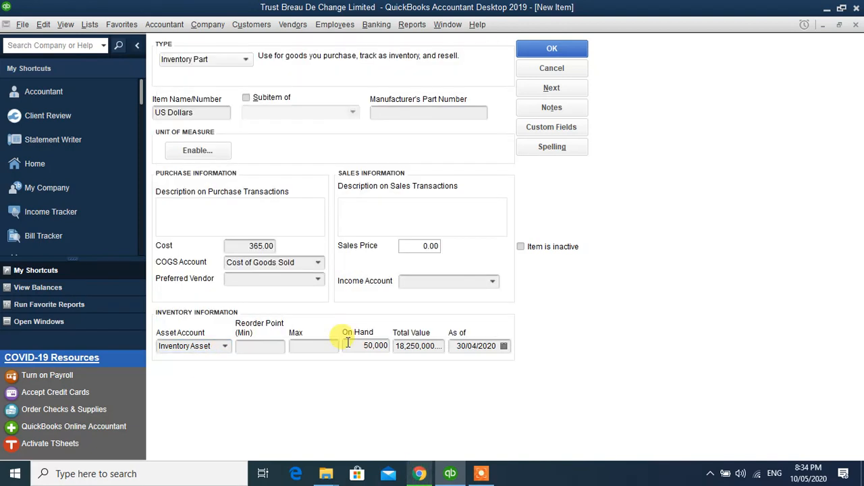
left_click(347, 342)
left_click(225, 346)
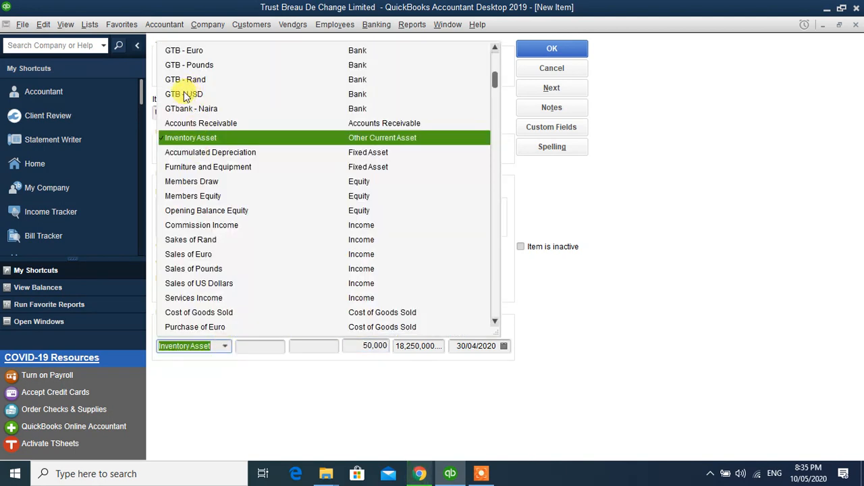
left_click(183, 95)
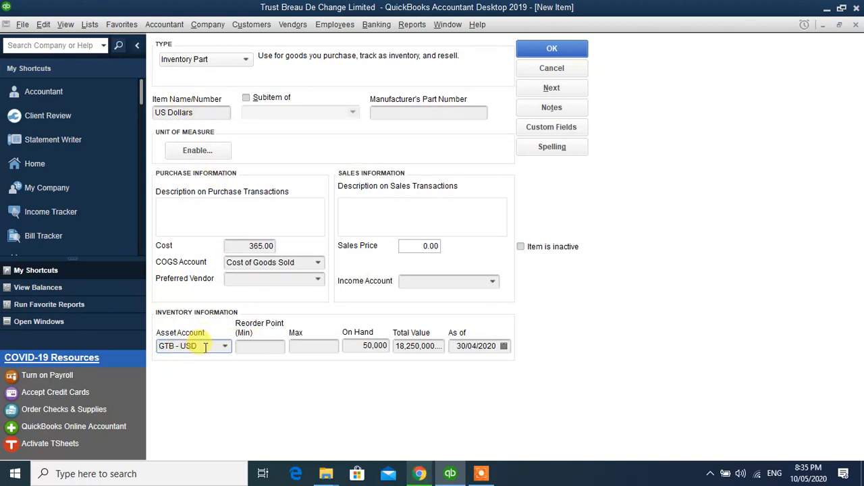
left_click(246, 347)
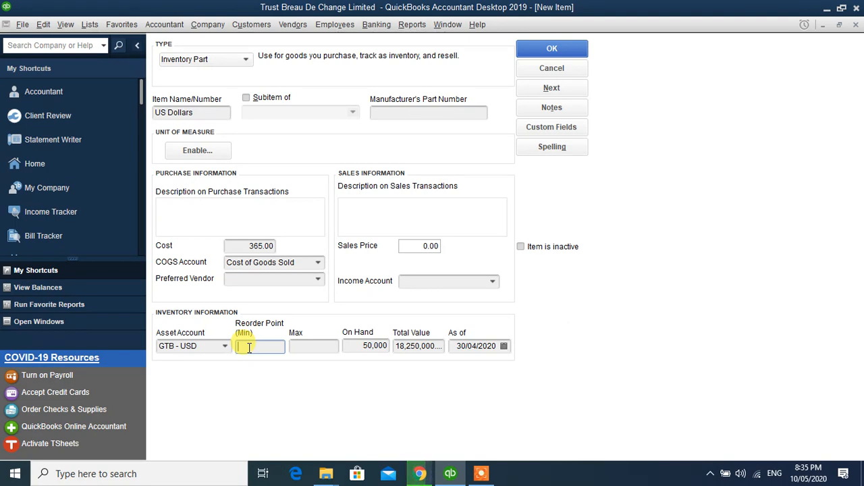
left_click(323, 344)
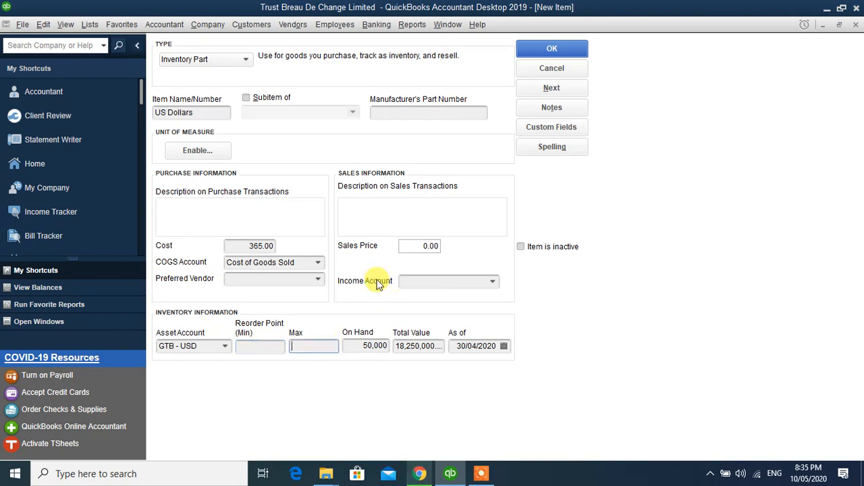
- Assign Sales of US Dollars as the item's income account, leaving the sales price at 0.00
left_click(492, 280)
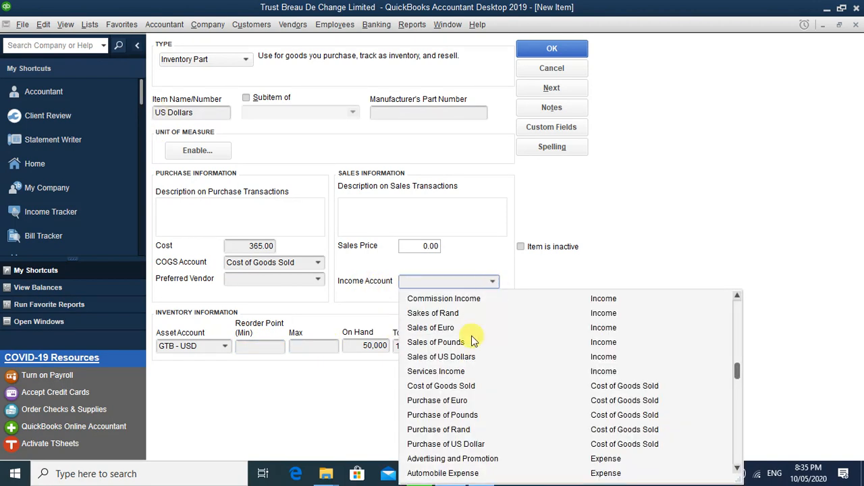
left_click(435, 358)
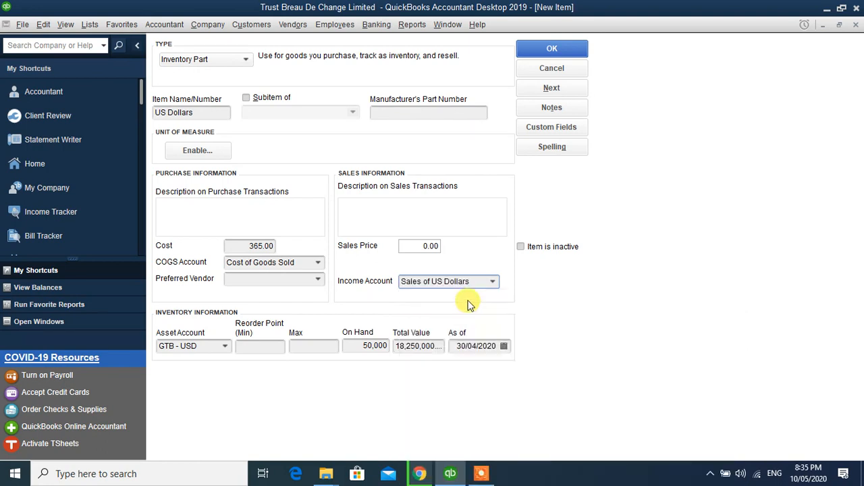
left_click(418, 245)
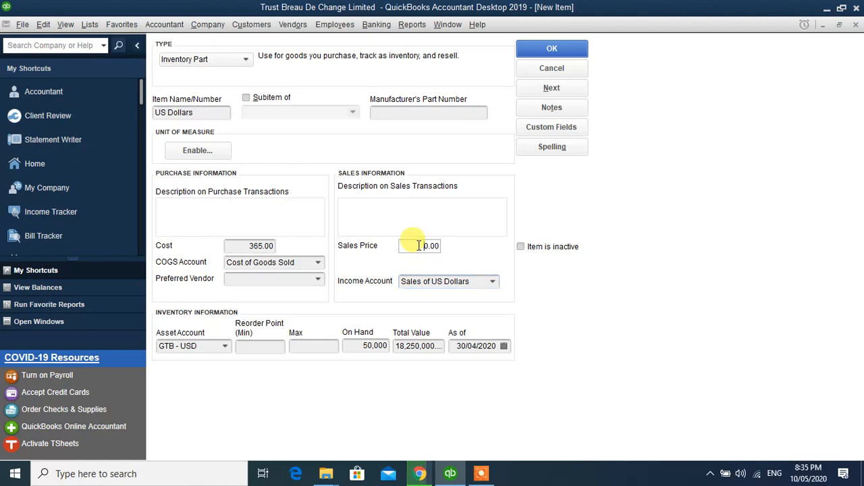
double_click(419, 246)
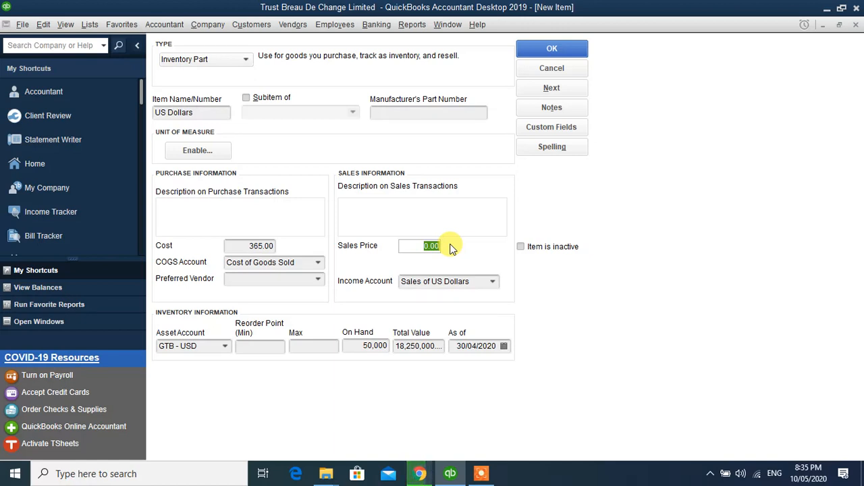
- Create a new vendor named "CBN" and select it as the US Dollars item's preferred vendor
left_click(318, 281)
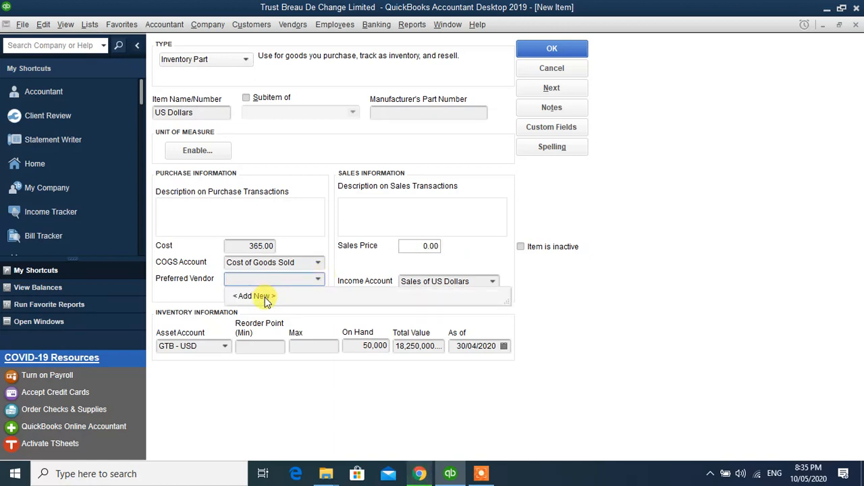
left_click(264, 298)
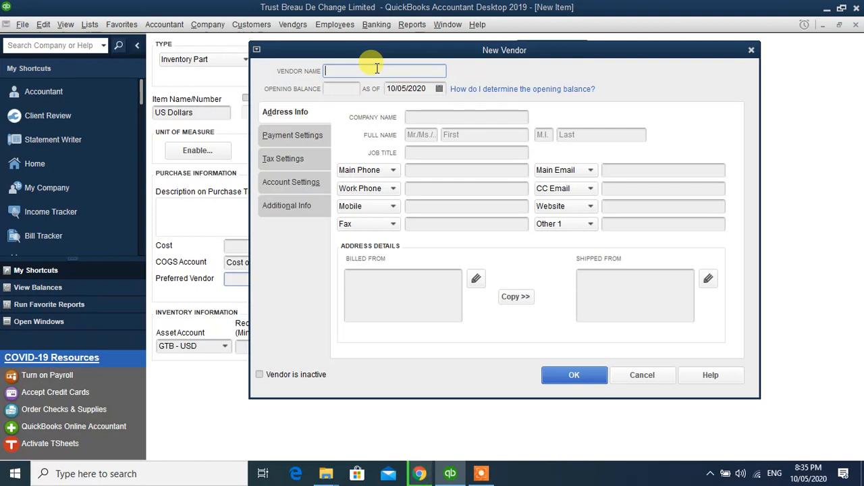
type("CBN")
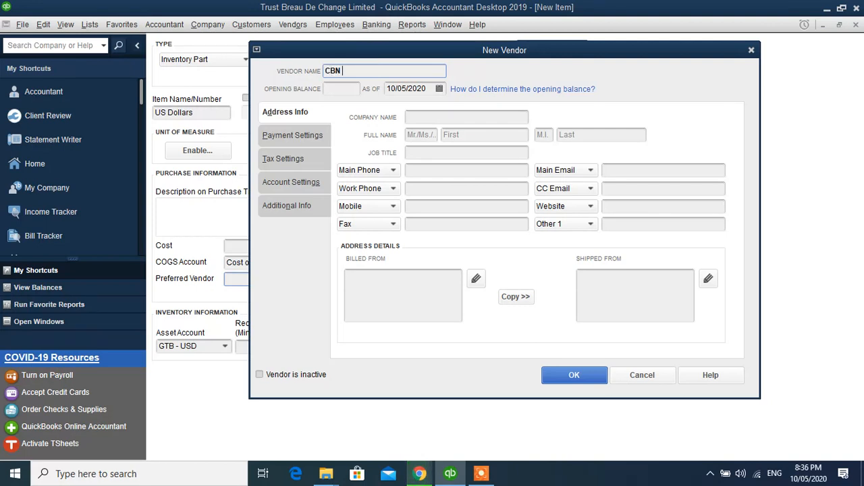
left_click(570, 377)
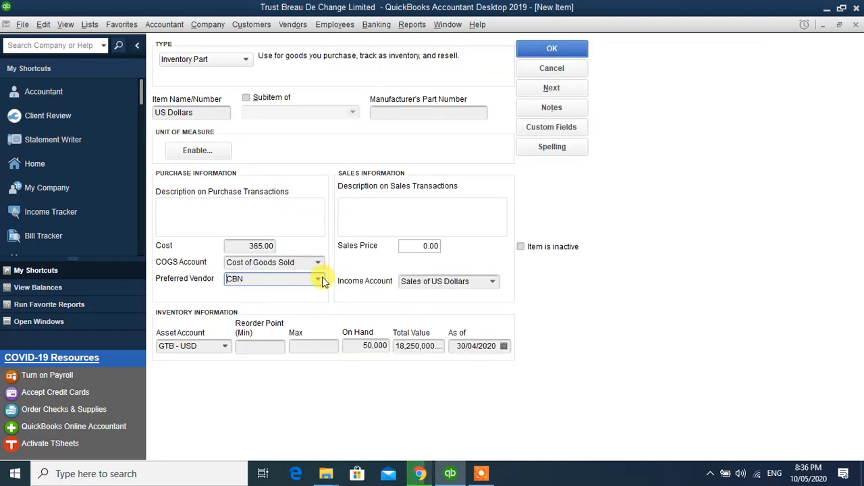
left_click(318, 279)
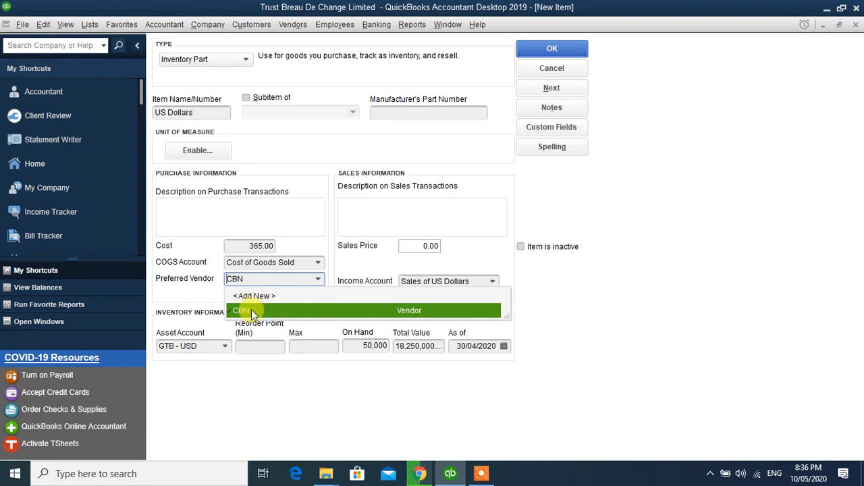
left_click(251, 309)
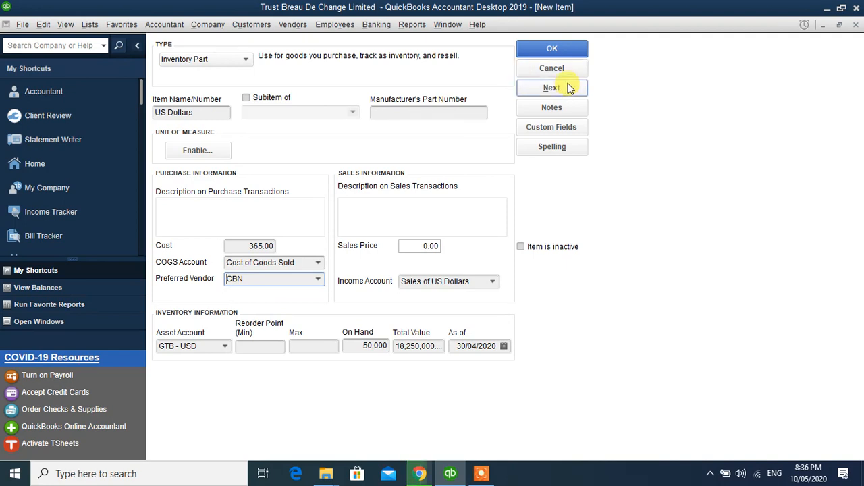
- Save the US Dollars item and begin another blank Inventory Part item, ready for its name
left_click(557, 94)
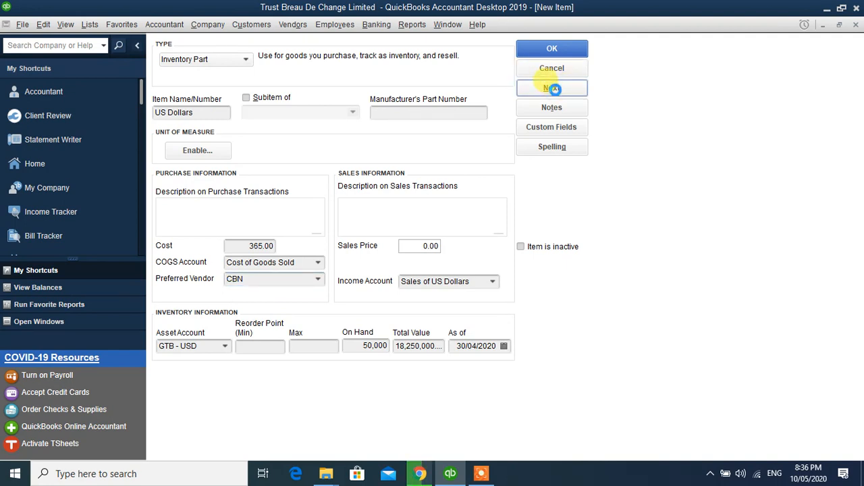
left_click(555, 94)
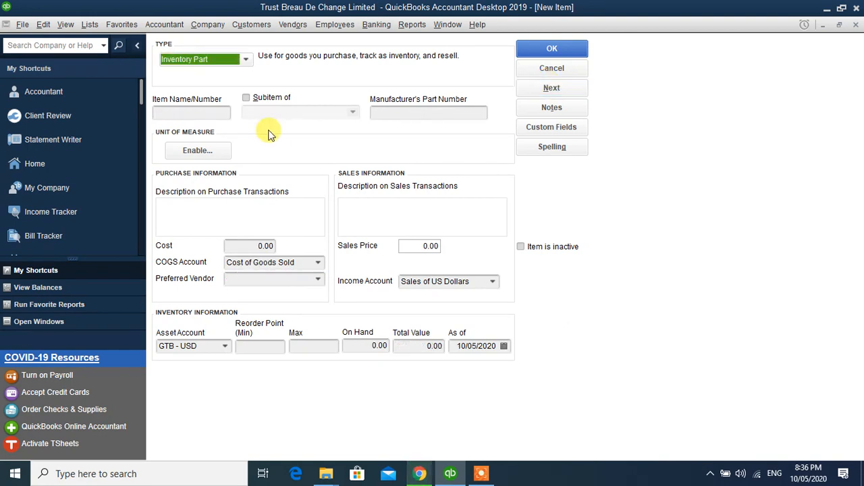
left_click(196, 109)
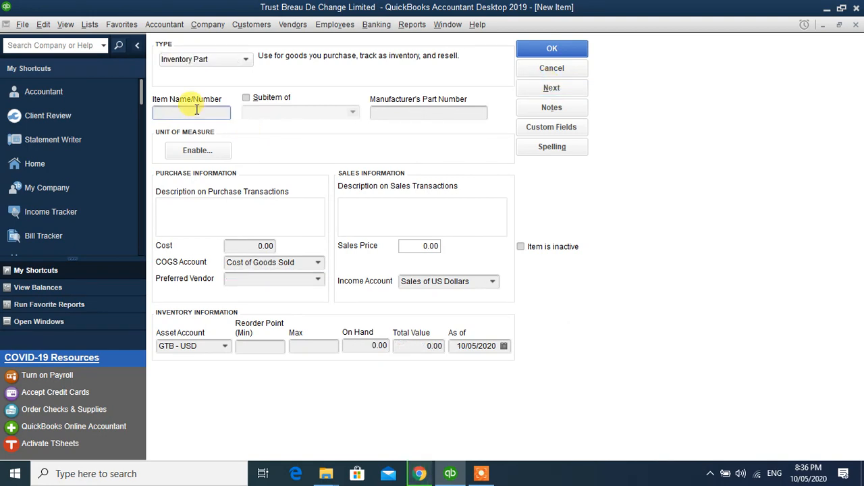
- Name the new Inventory Part item "Euro" and assign Sales of Euro as its income account
type("Euro")
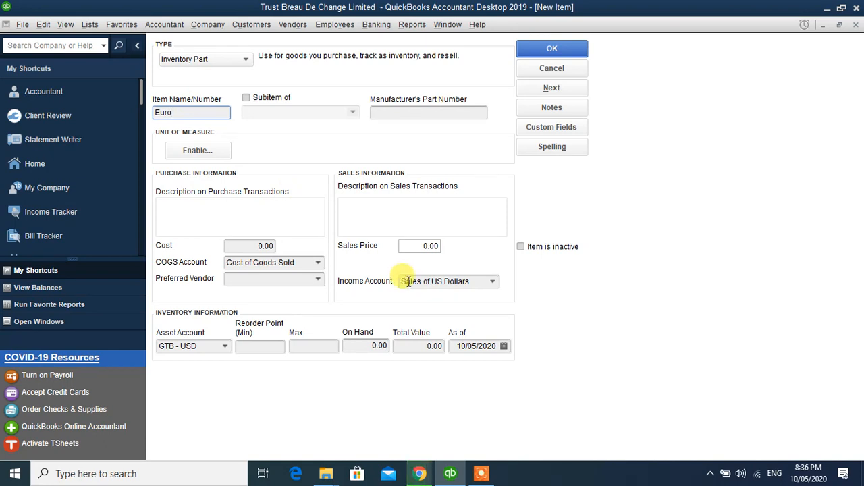
left_click(492, 281)
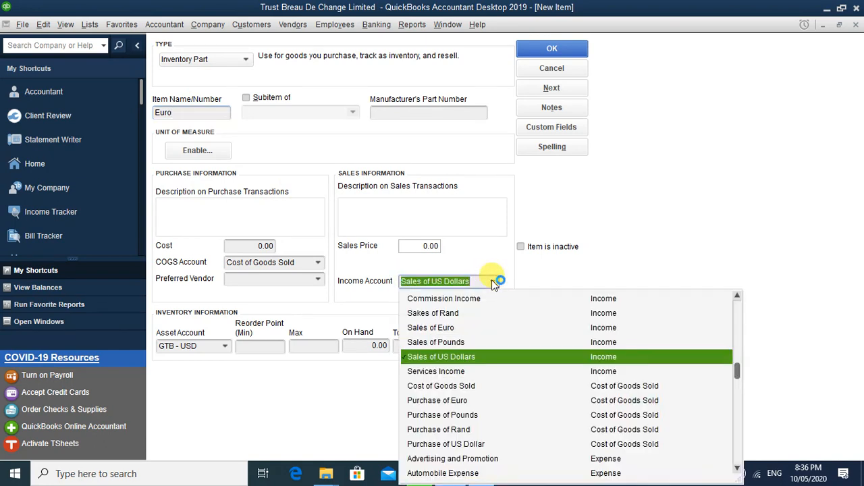
left_click(433, 328)
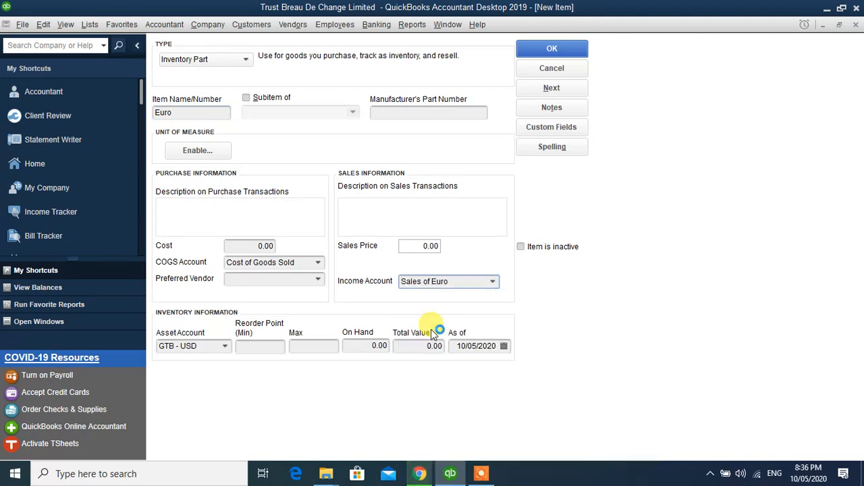
- Enter 15,000 as the Euro item's on-hand quantity and 390 as its cost, leaving the total value to calculate
left_click(366, 344)
type("150")
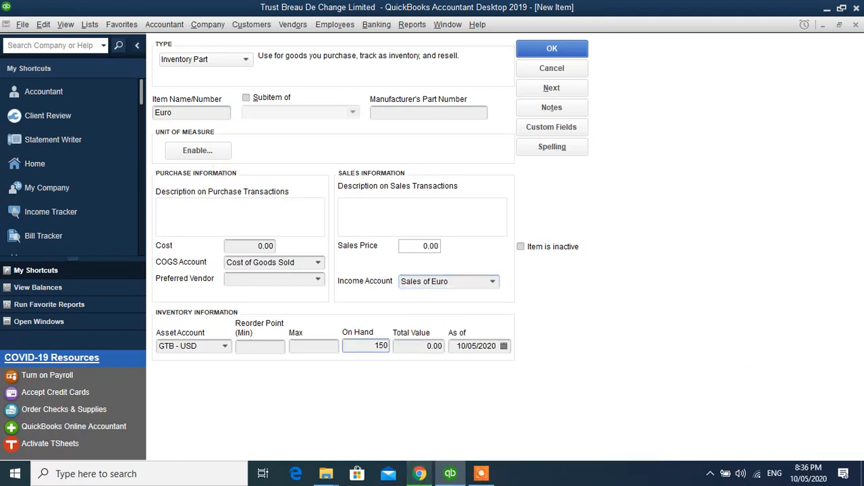
type("00")
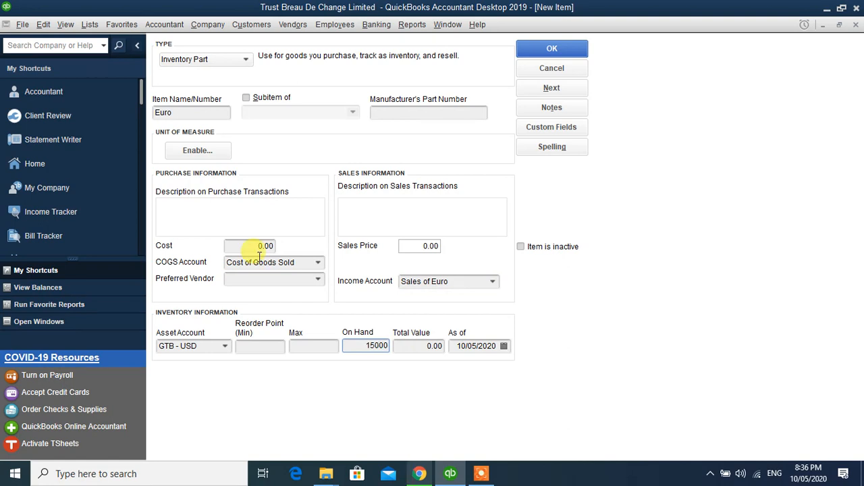
left_click(269, 247)
type("3")
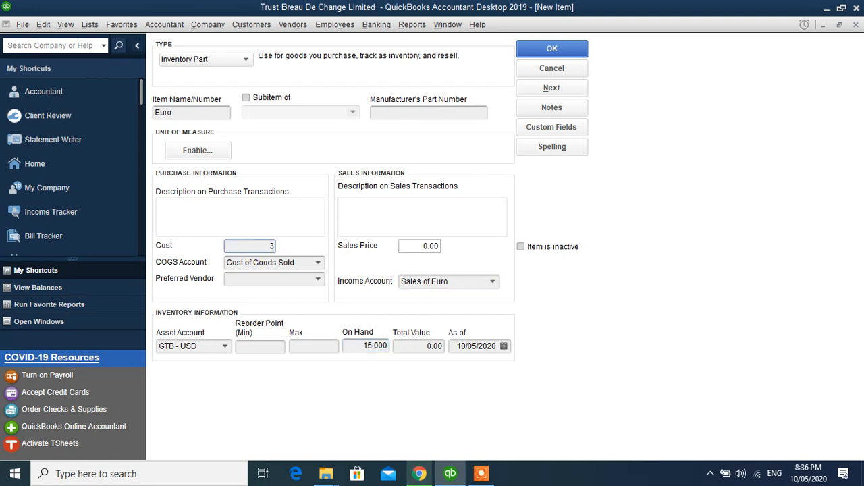
type("90")
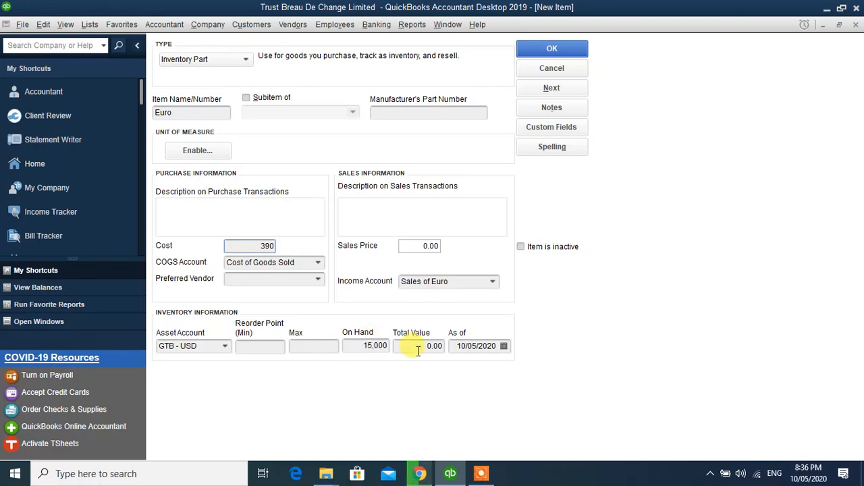
left_click(420, 348)
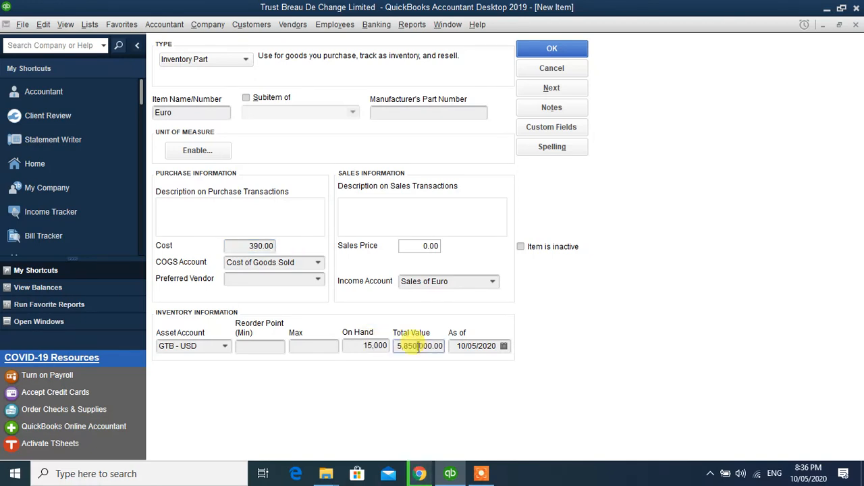
- Date the Euro item's opening stock 30/04/2020 and assign GTB - Euro as its asset account
left_click(503, 346)
left_click(463, 358)
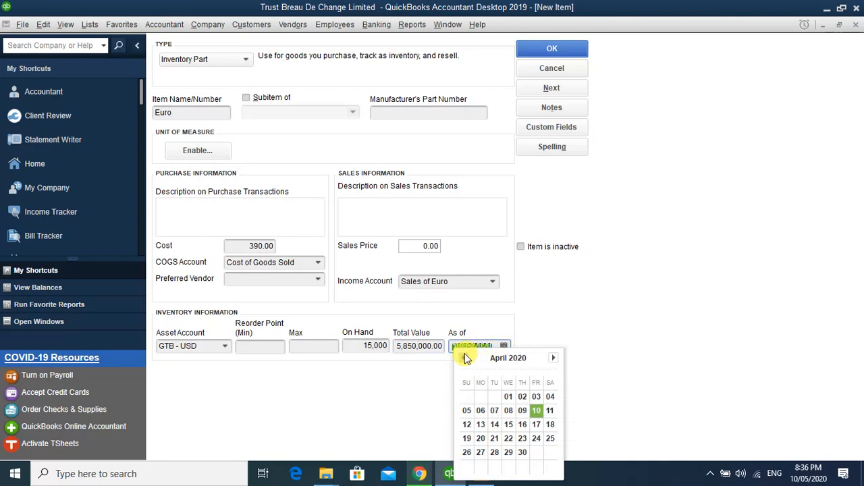
left_click(522, 452)
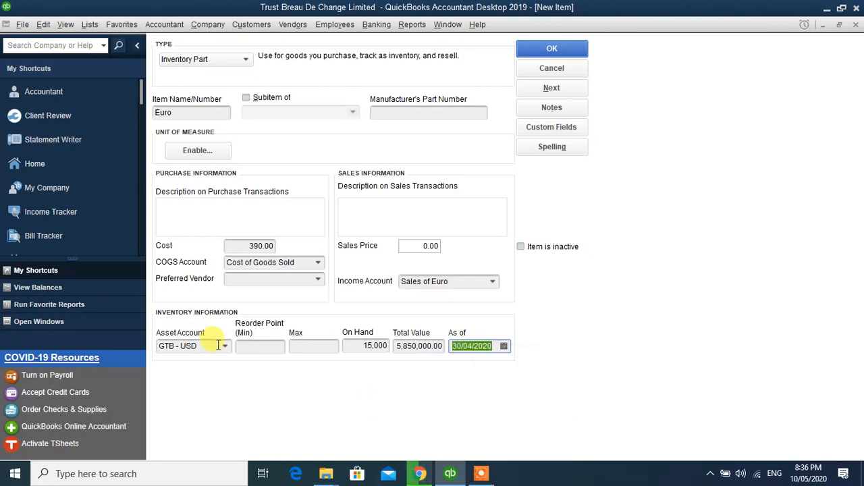
left_click(226, 346)
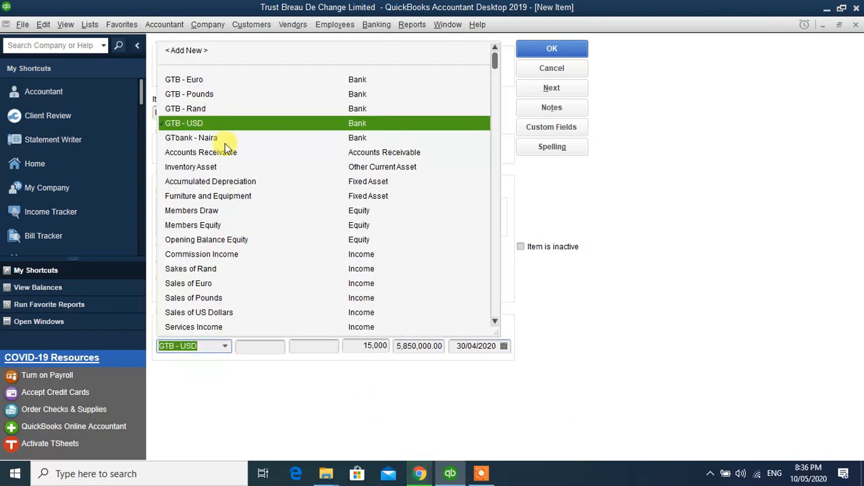
left_click(192, 79)
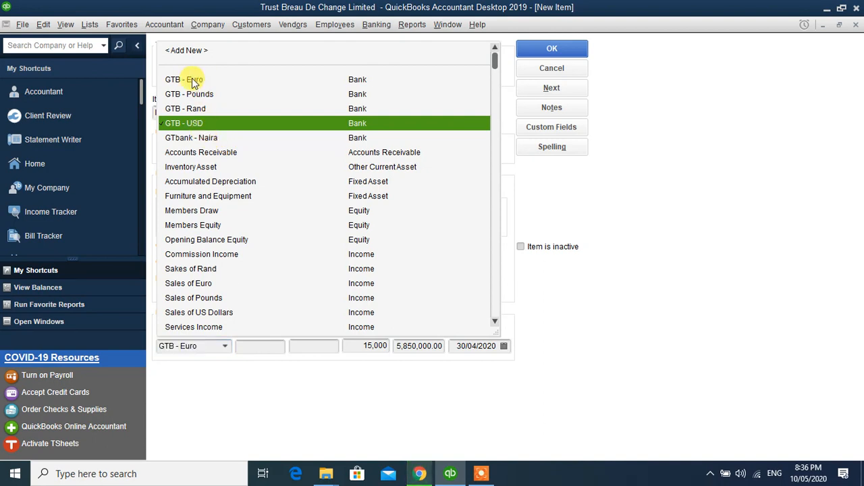
left_click(267, 347)
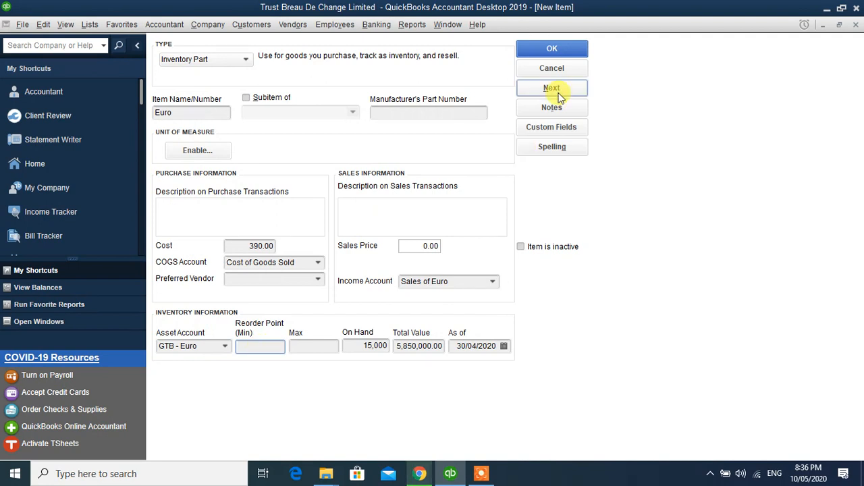
- Select CBN as the Euro item's preferred vendor, and save the item to begin another one
left_click(320, 280)
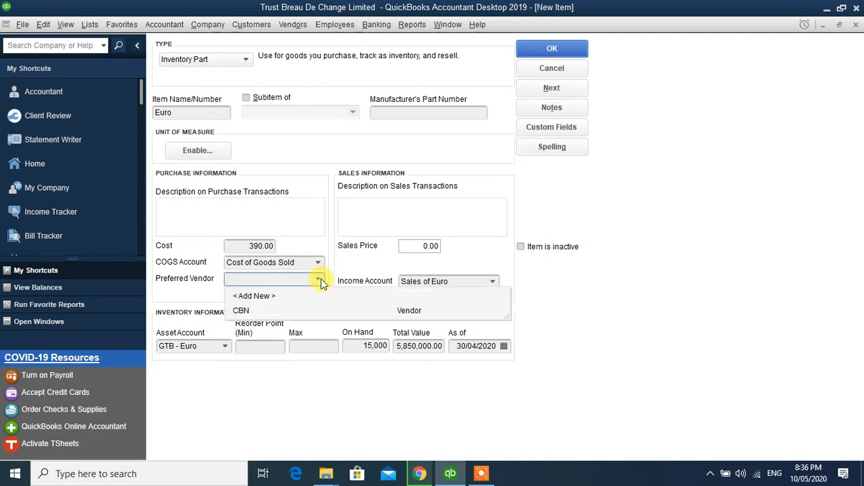
left_click(262, 311)
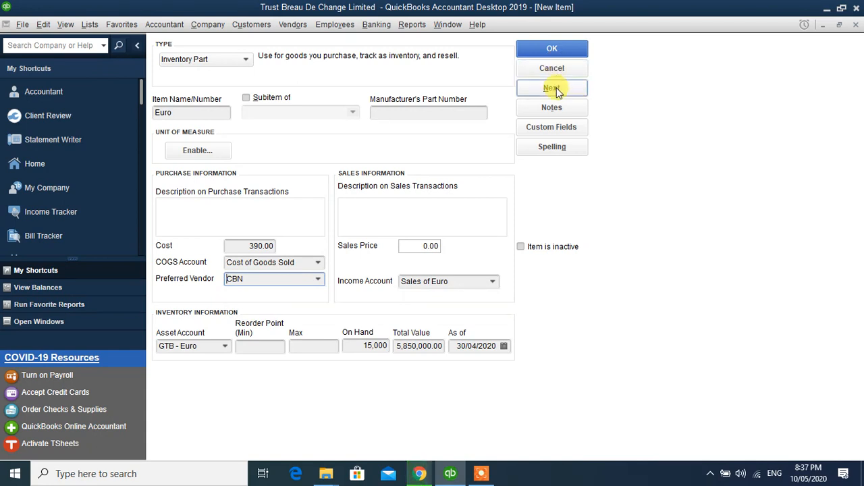
left_click(553, 88)
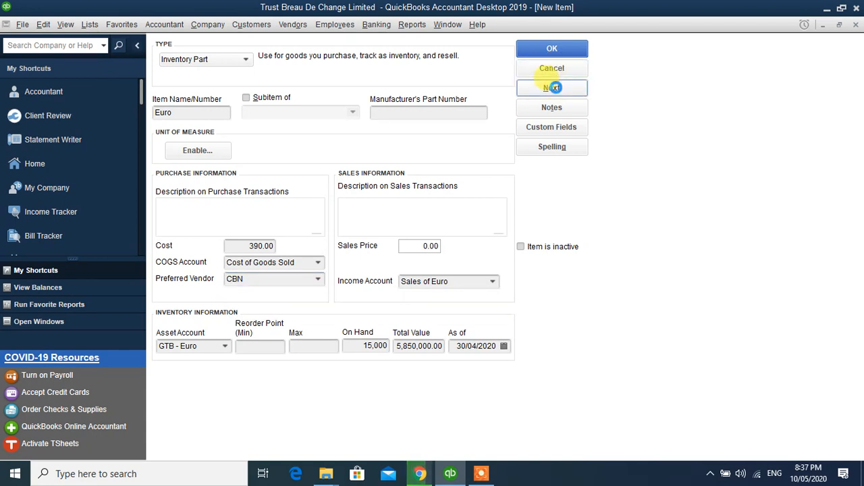
- Name the new Inventory Part item "Pounds" and set its cost to 450
left_click(196, 114)
type("Pounds")
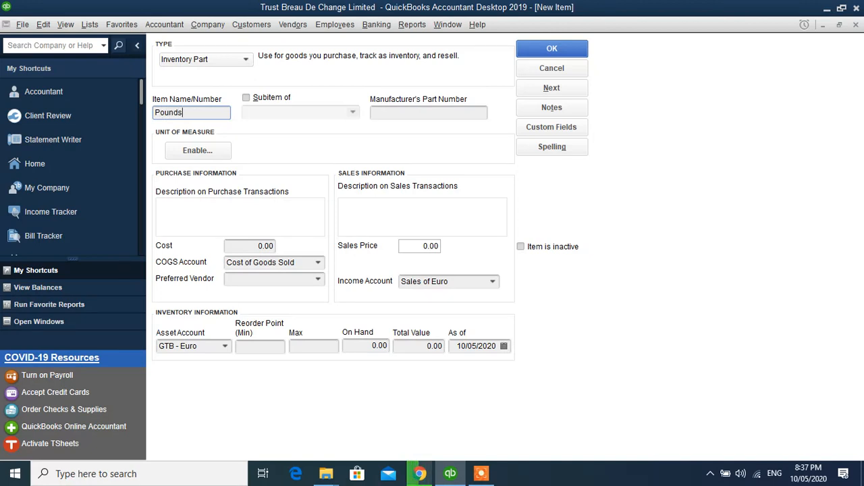
left_click(254, 247)
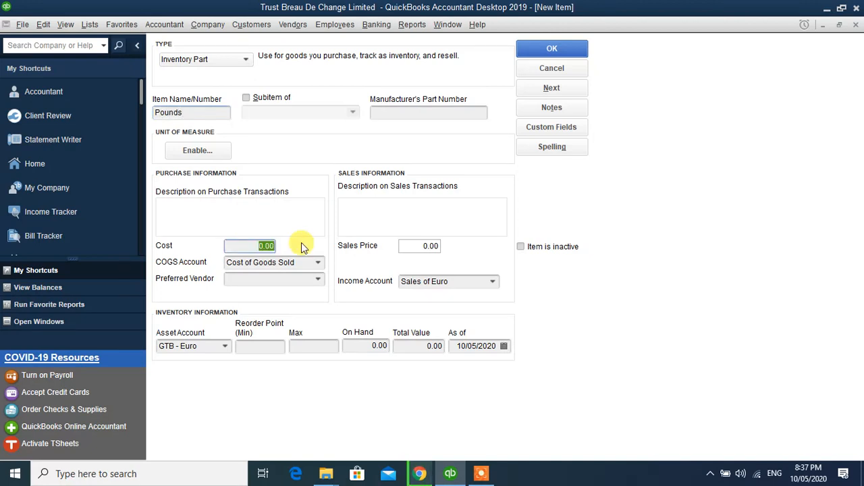
type("450")
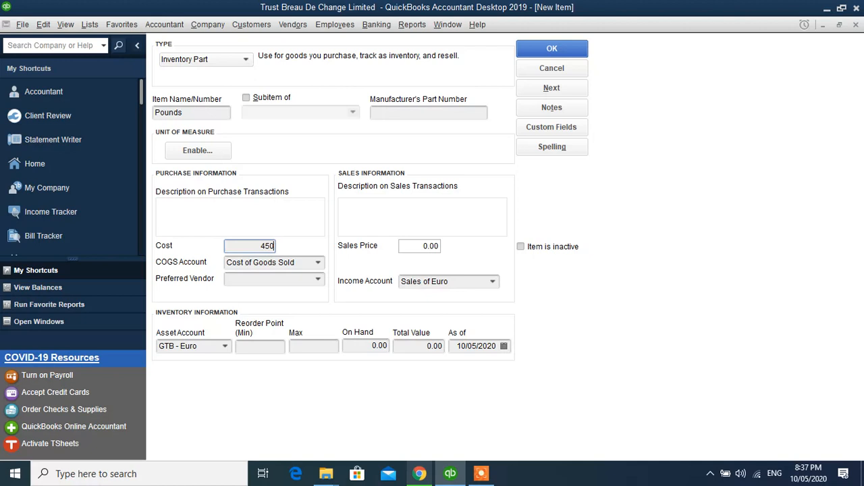
- Enter 7,000 as the Pounds item's on-hand quantity, dated as of 30/04/2020
left_click(357, 344)
type("7")
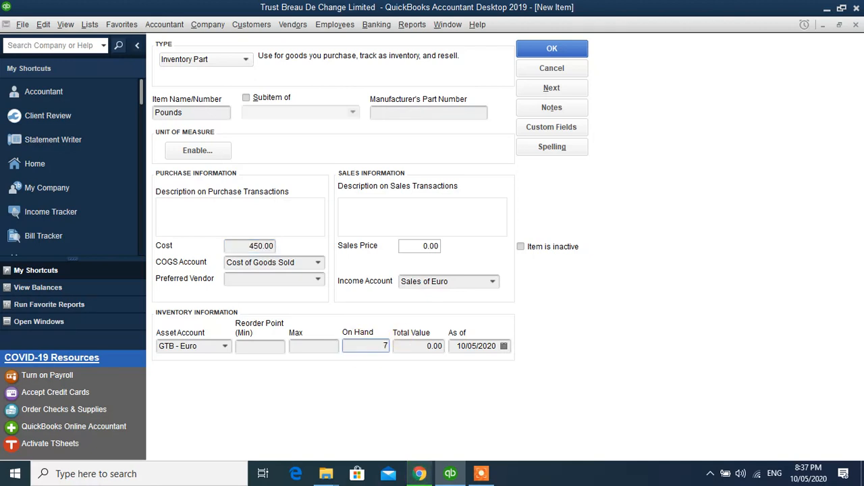
type("000")
left_click(400, 343)
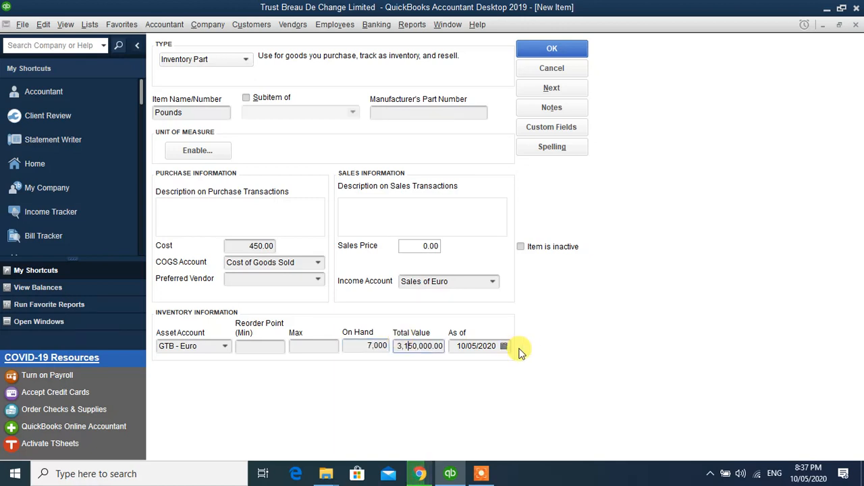
left_click(504, 346)
left_click(463, 358)
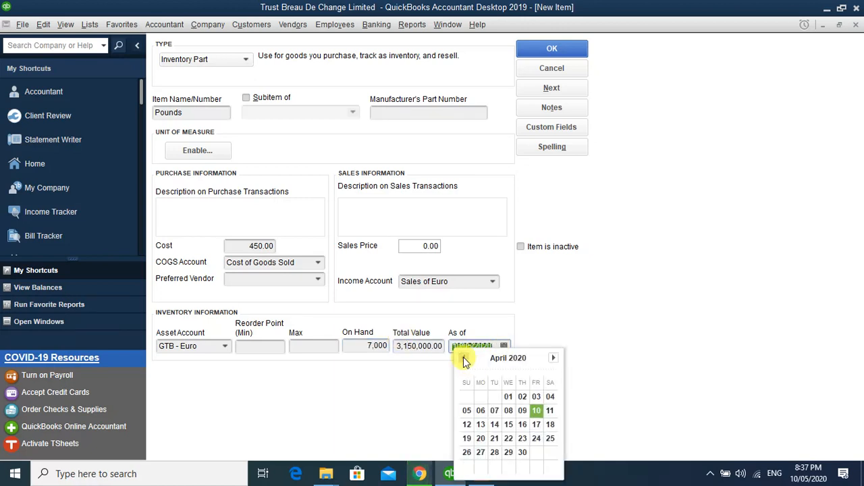
left_click(524, 454)
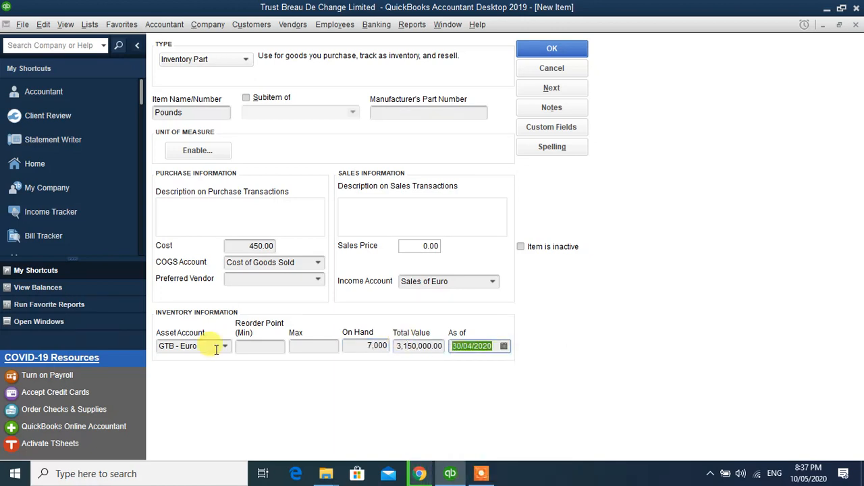
- Assign GTB - Pounds as the Pounds item's asset account, and save the item to begin another one
left_click(225, 345)
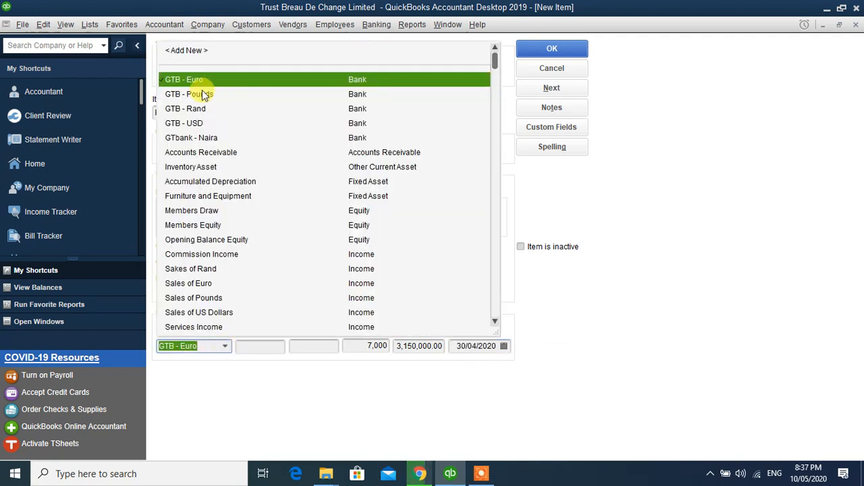
left_click(190, 94)
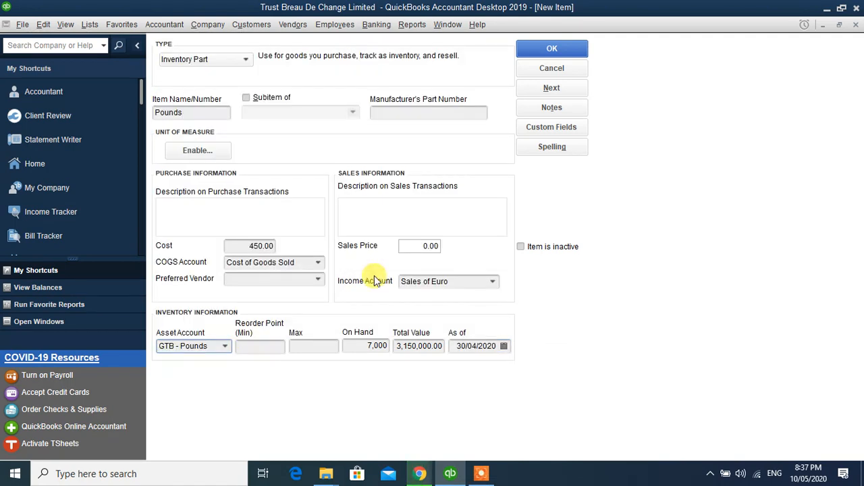
left_click(554, 89)
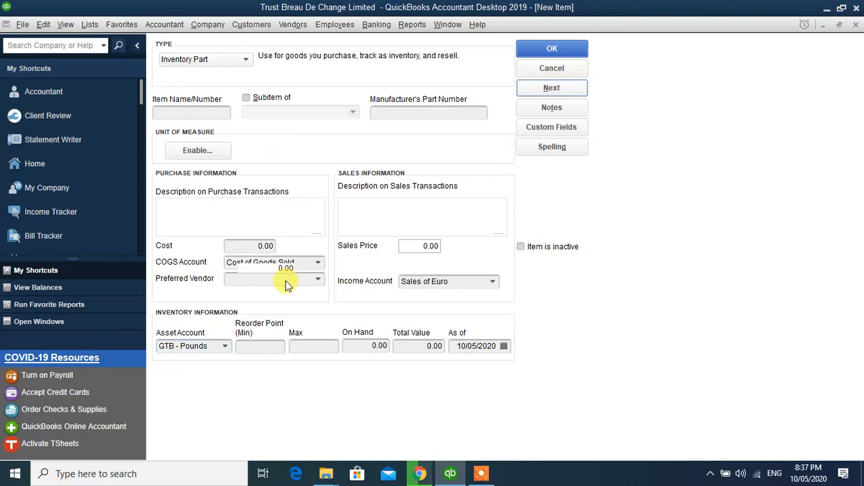
- Name the new Inventory Part item "Rand" and set its cost to 35
left_click(216, 109)
type("R")
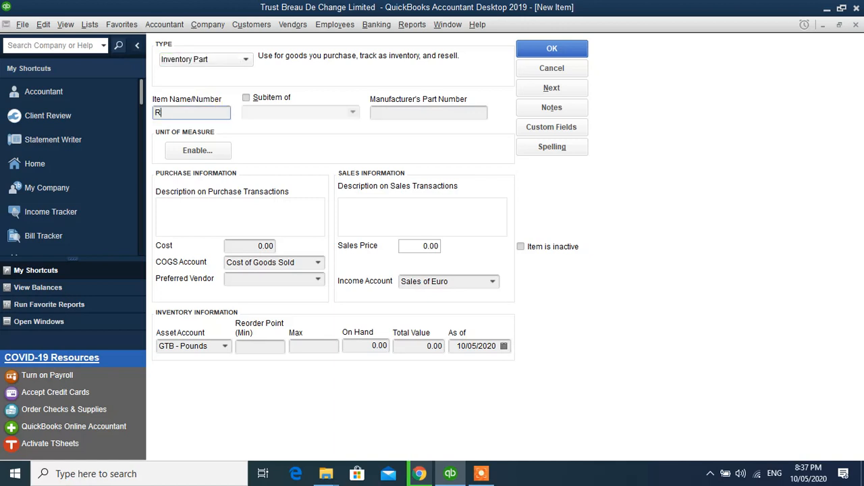
type("and")
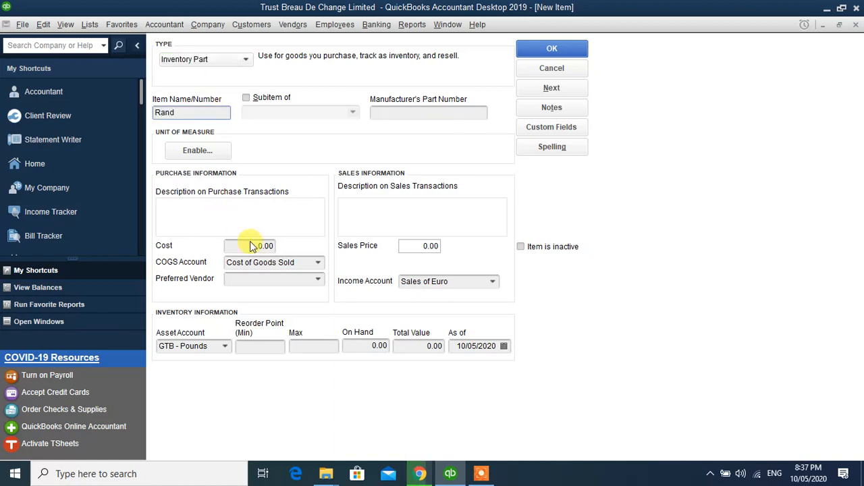
left_click(251, 246)
type("35")
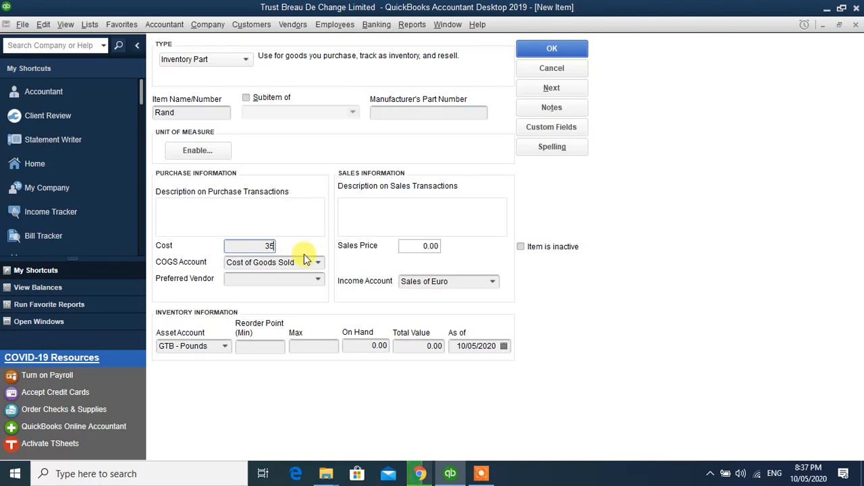
- Enter 35,000 as the Rand item's on-hand quantity, leaving the total value to calculate
left_click(378, 346)
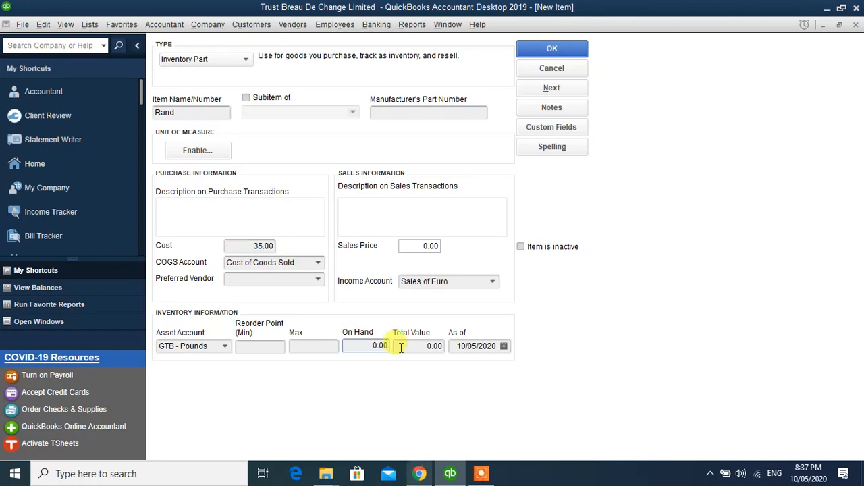
type("35000")
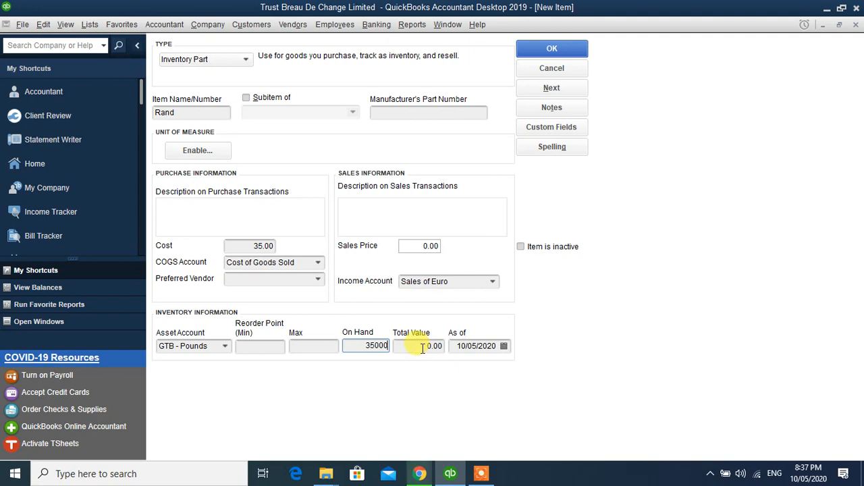
key("Tab")
key("Tab")
- Date the Rand item's opening stock 30/04/2020 and assign GTB - Rand as its asset account
left_click(504, 347)
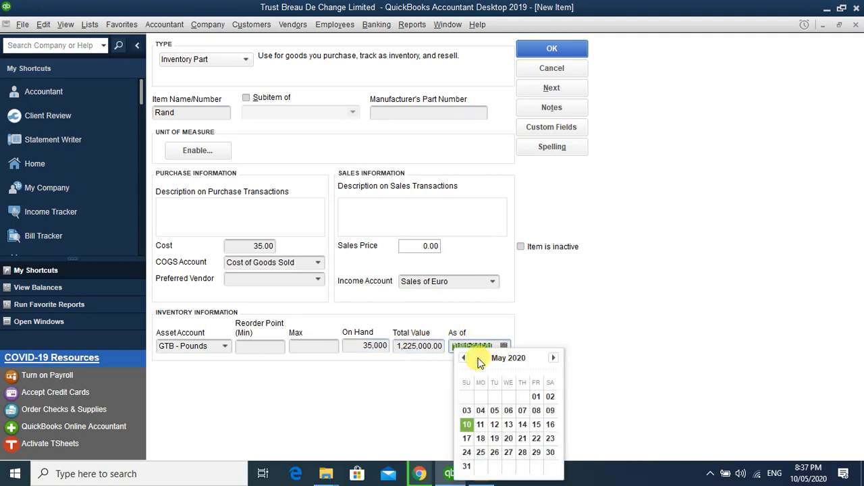
left_click(463, 357)
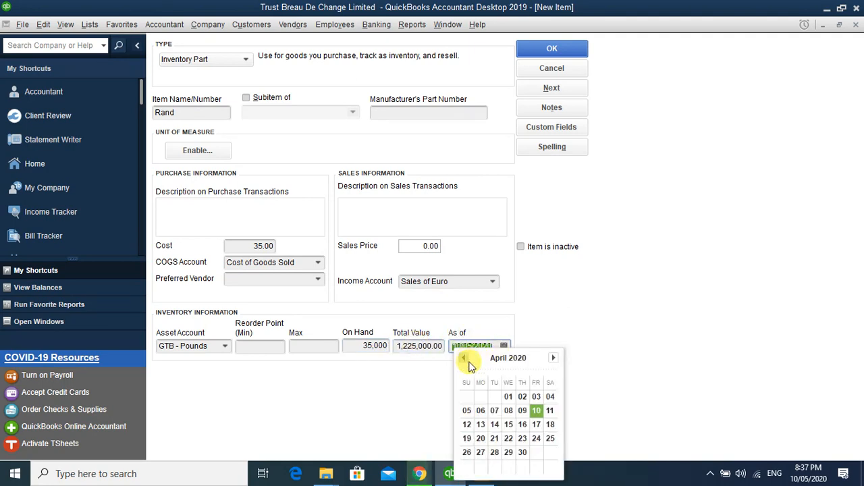
left_click(522, 452)
left_click(225, 346)
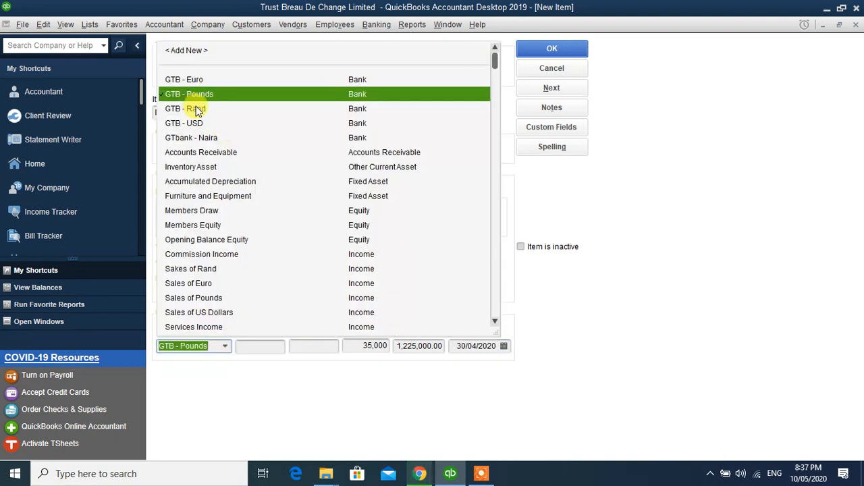
left_click(197, 111)
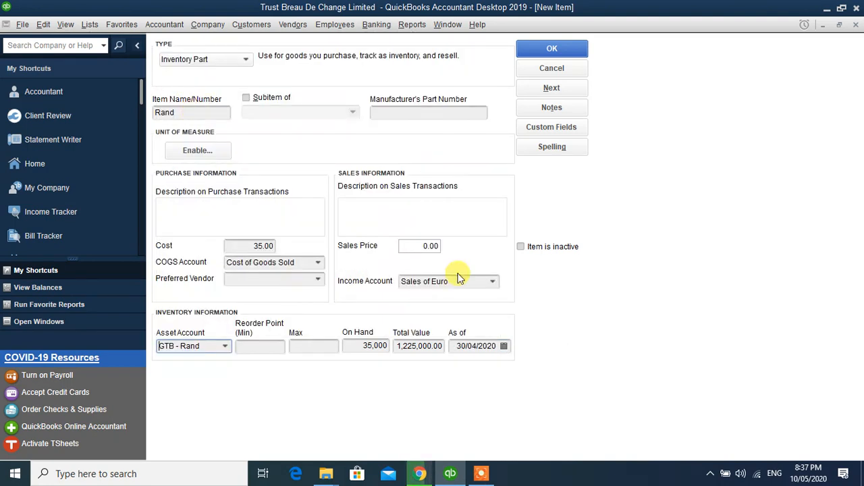
- Assign Sakes of Rand as the Rand item's income account, and save the item to return to the item list
left_click(492, 281)
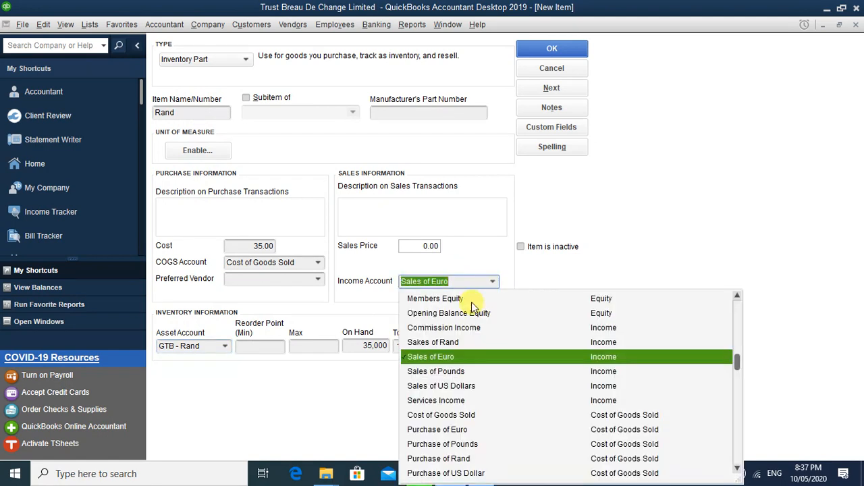
left_click(455, 343)
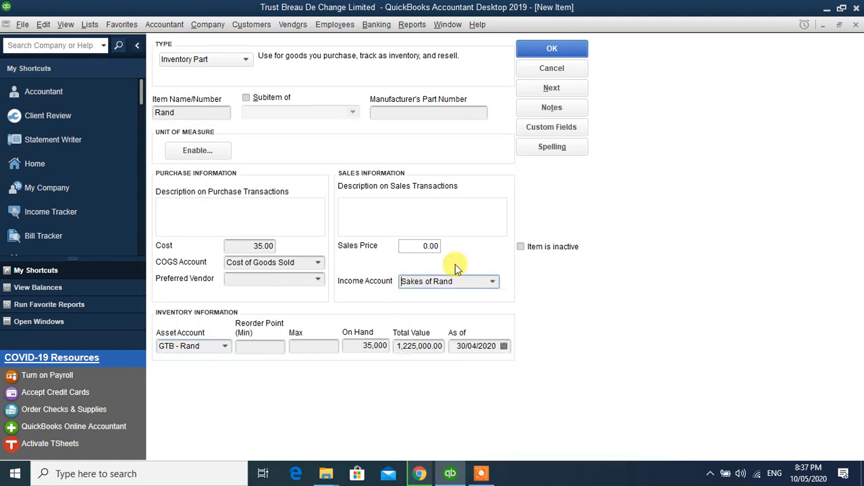
left_click(553, 49)
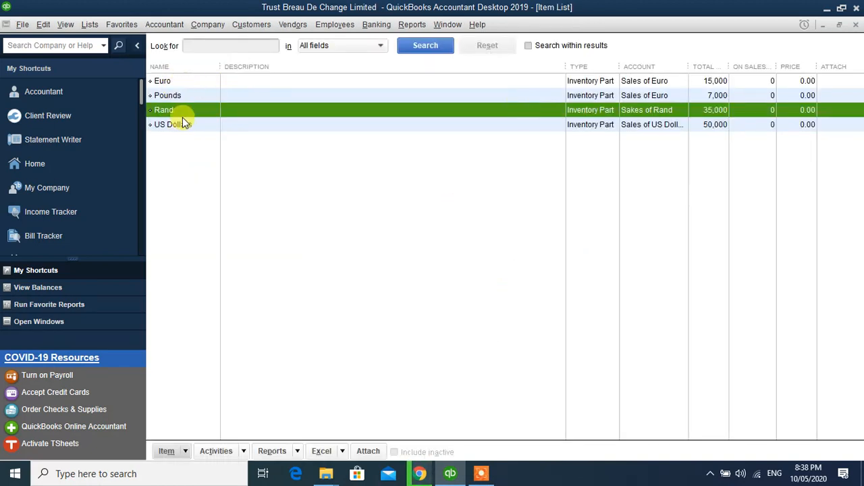
- Review the Euro, Pounds, Rand and US Dollars items in the list, and examine their stock values in the Inventory Valuation Summary report
left_click(173, 81)
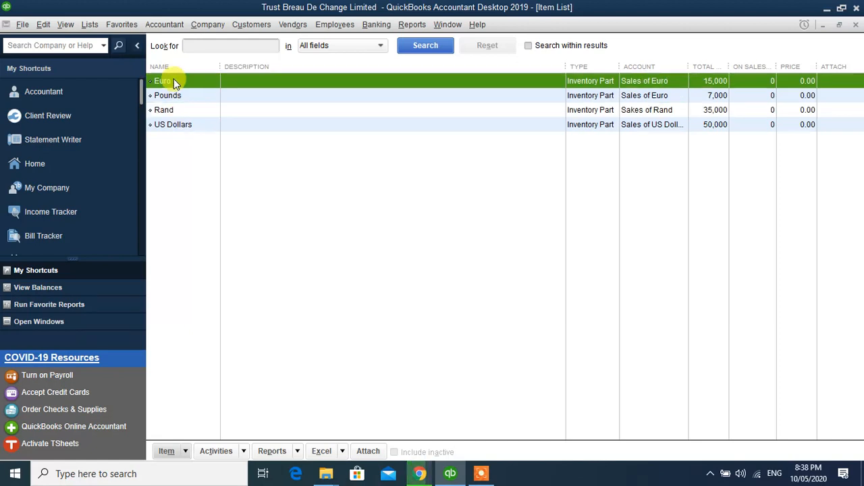
left_click(174, 95)
left_click(175, 110)
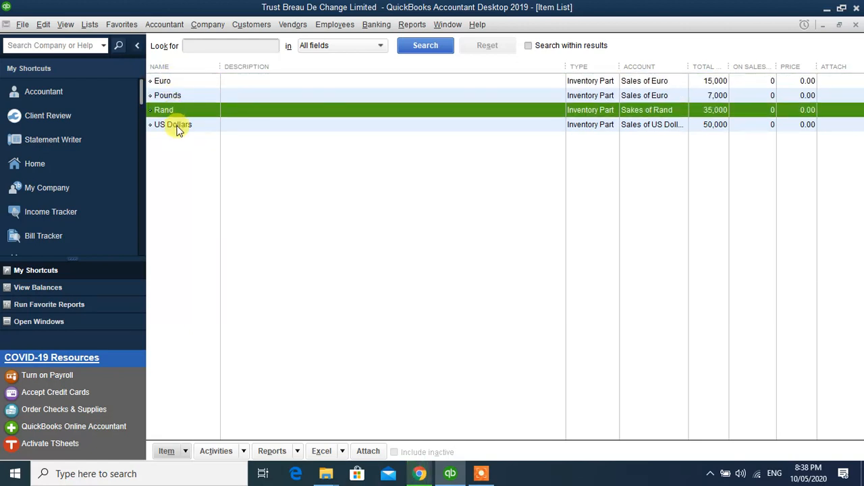
left_click(176, 126)
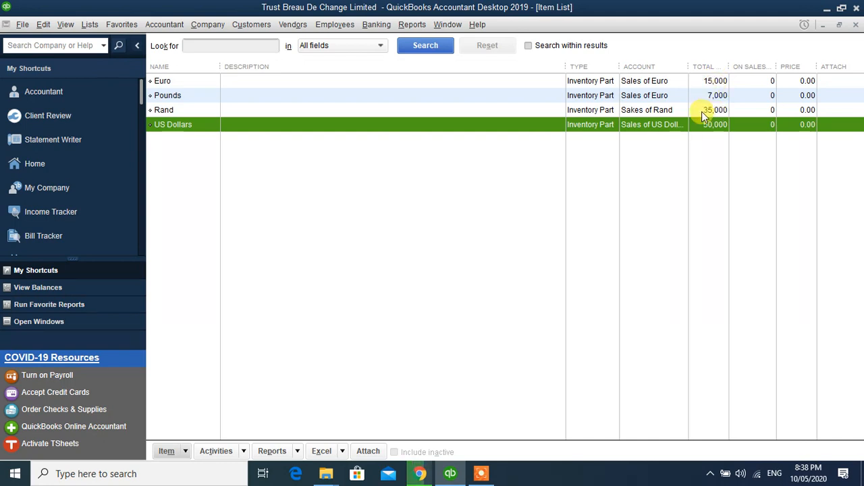
left_click(410, 25)
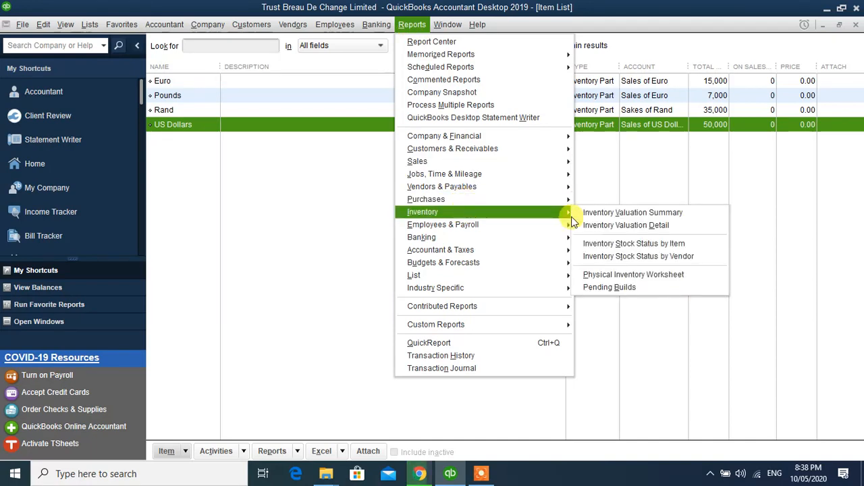
left_click(582, 213)
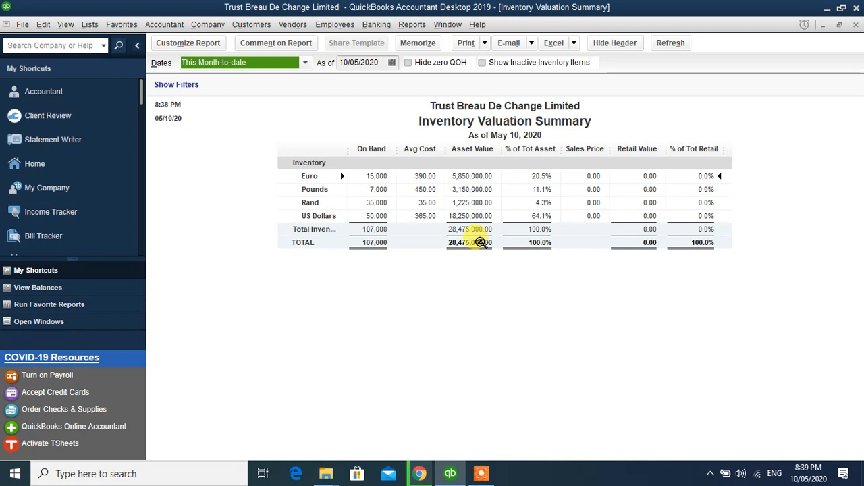
left_click(89, 26)
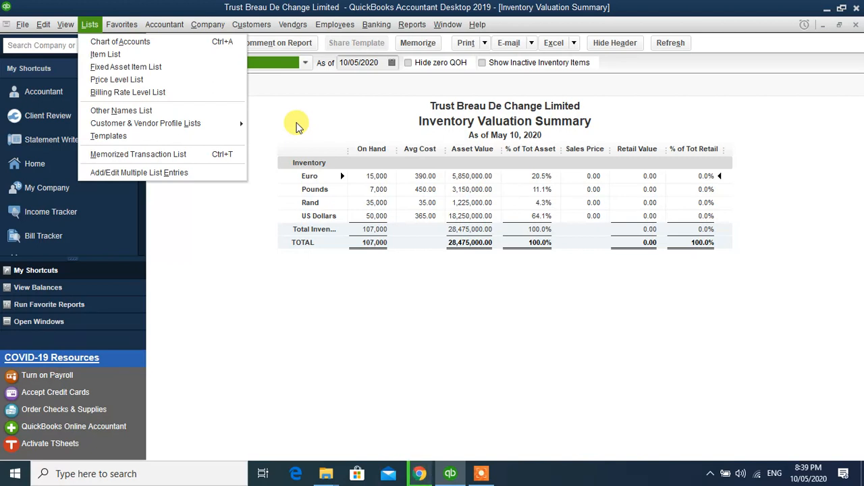
left_click(307, 124)
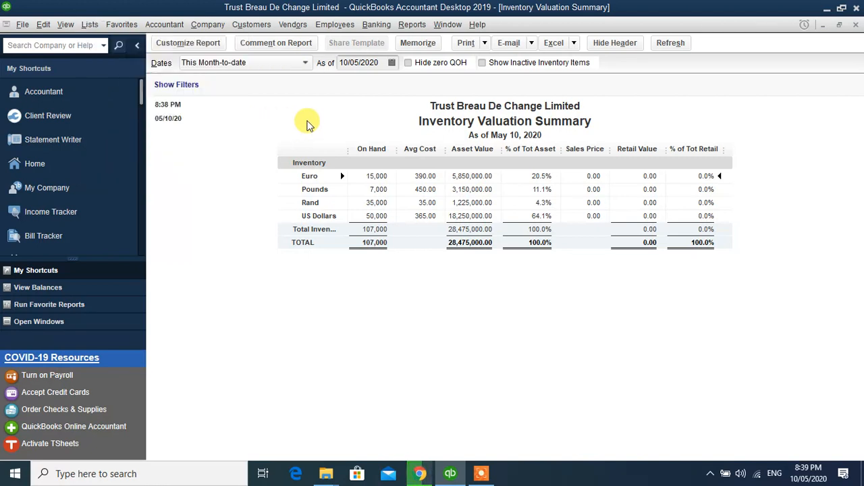
- Open the standard Balance Sheet report and set its date range to All to check the currency bank accounts' opening balances
left_click(413, 25)
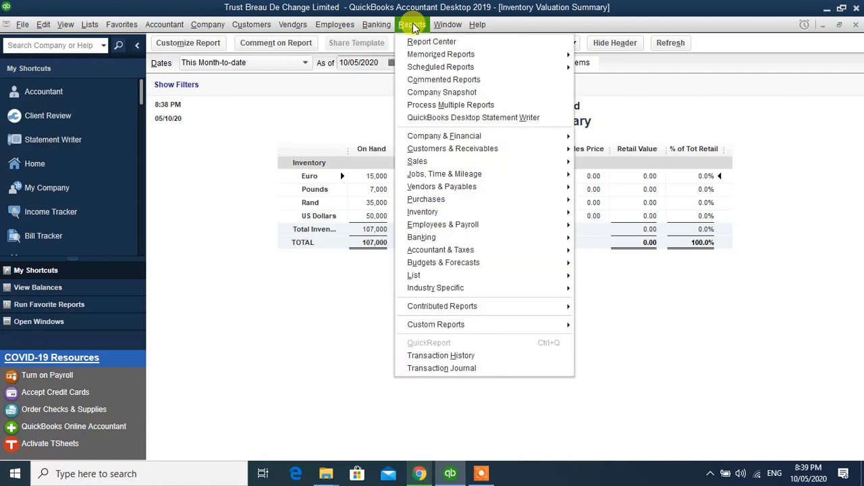
mouse_move(471, 56)
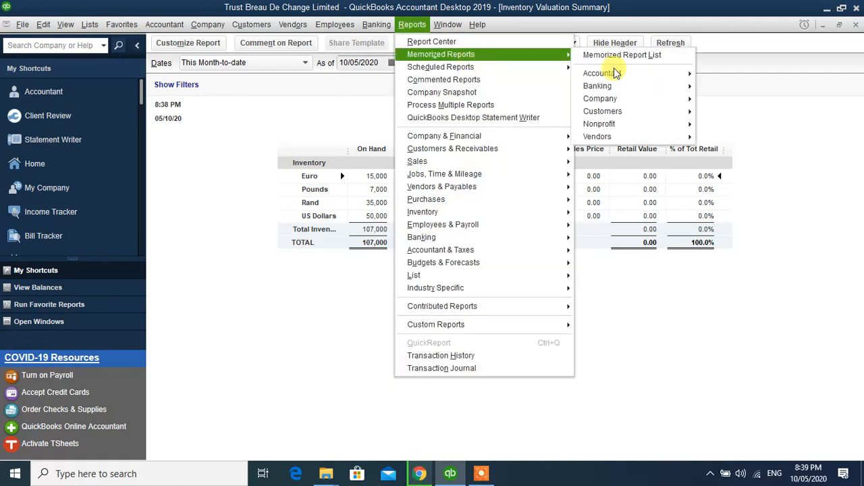
mouse_move(552, 144)
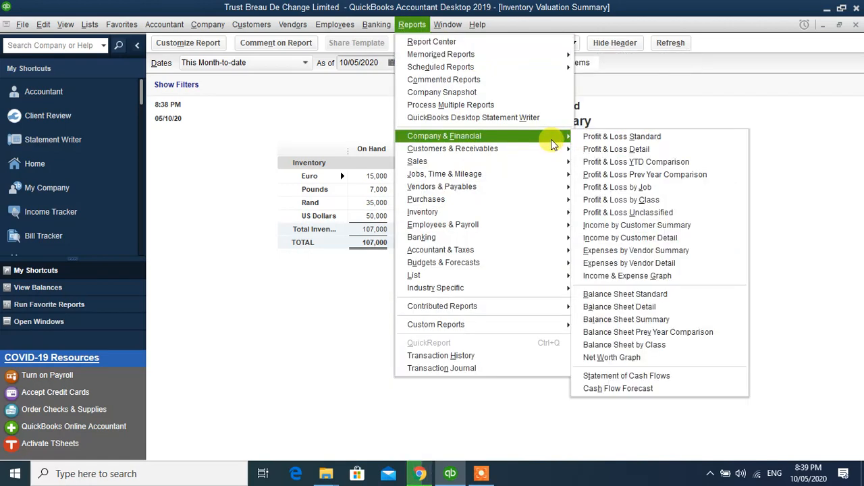
left_click(646, 296)
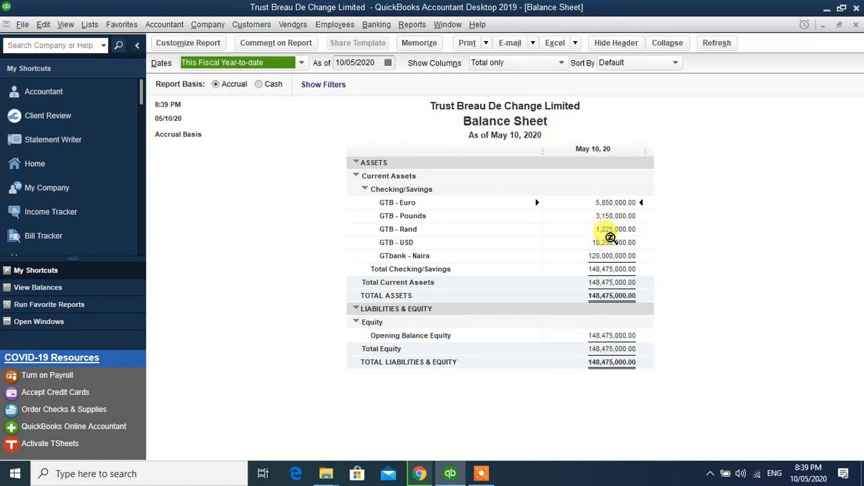
left_click(301, 62)
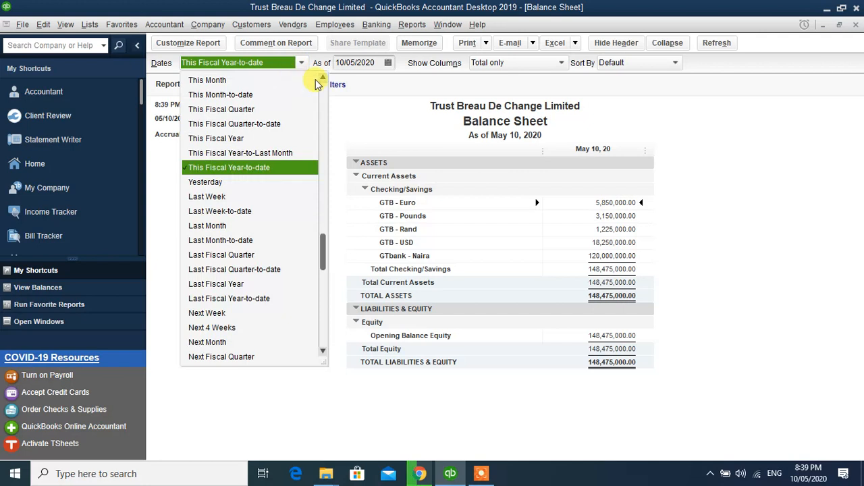
scroll(318, 81, "up", 3)
left_click(286, 80)
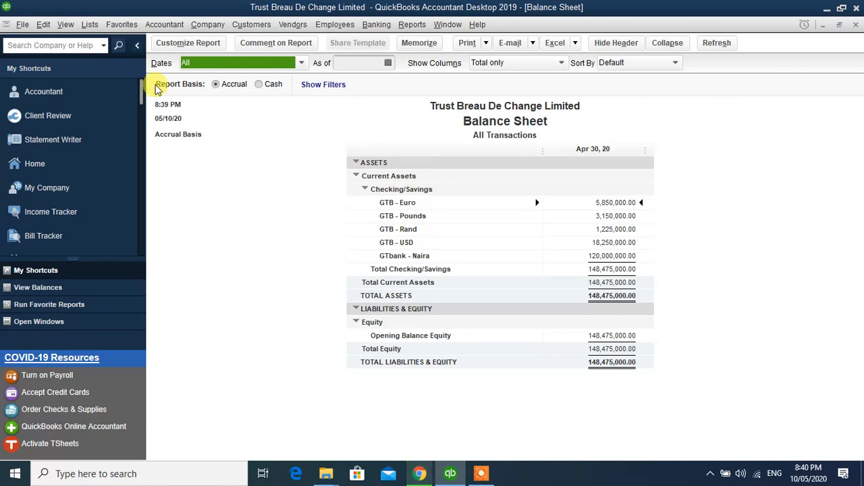
- Examine the cost of goods sold accounts in the chart of accounts, and go to the Home page
left_click(89, 24)
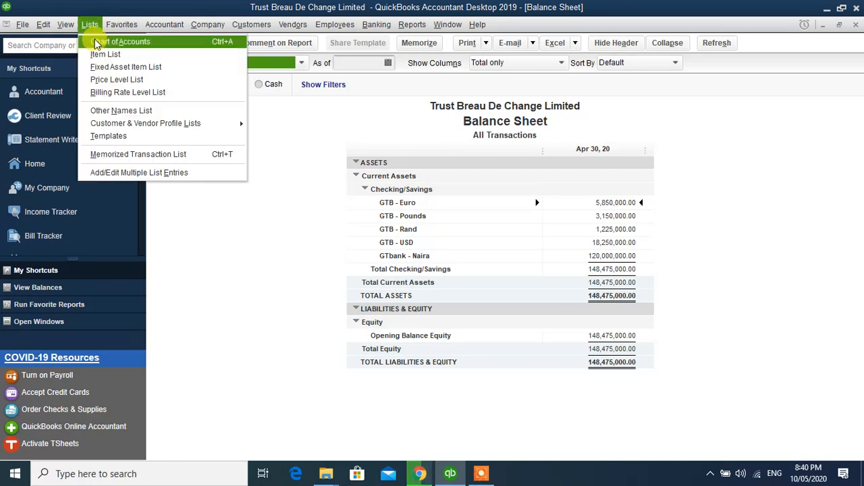
left_click(96, 42)
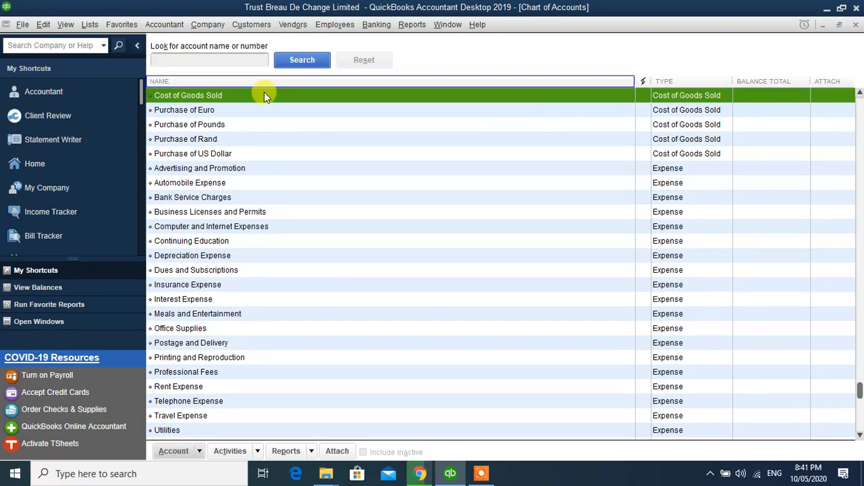
left_click(37, 163)
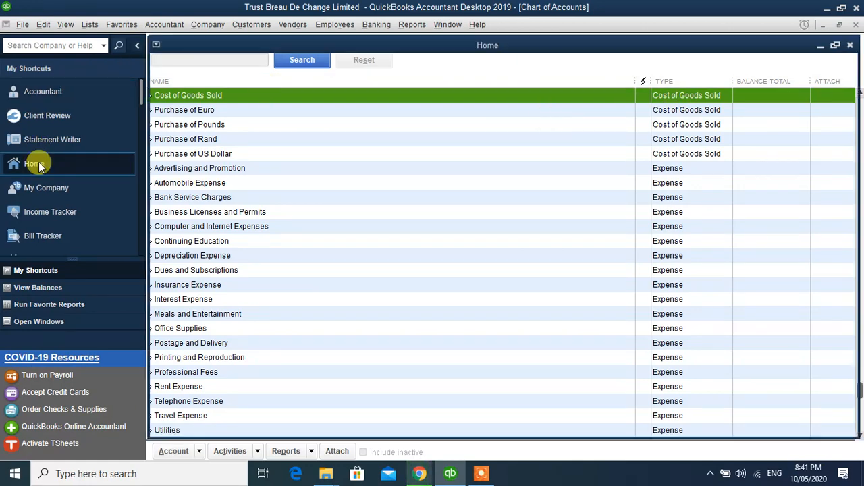